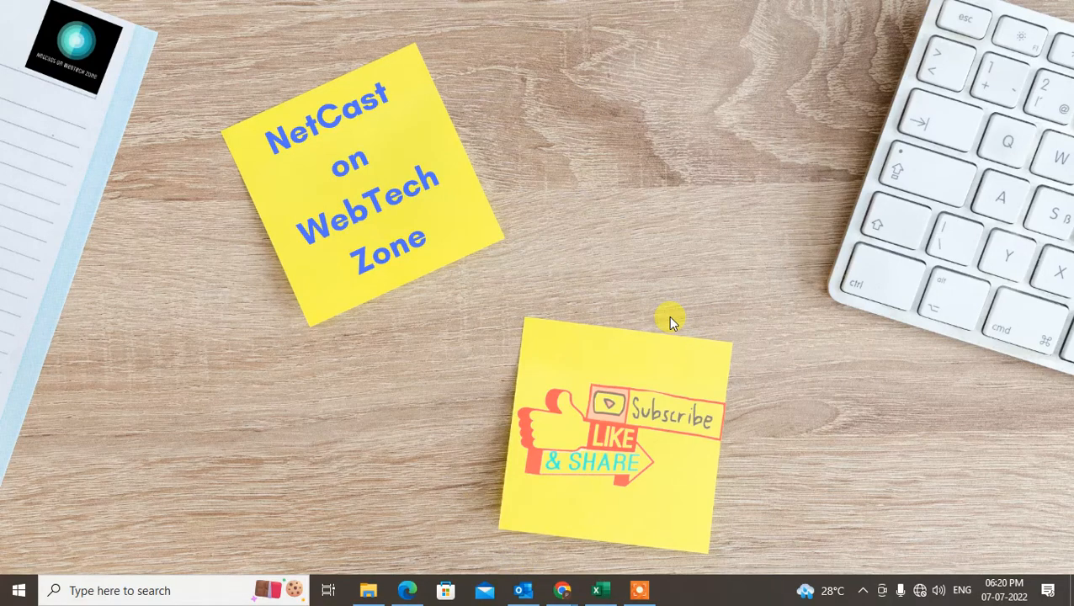
- Restore the Outlook window and switch from contacts to the Mail view with the Inbox list
click(524, 592)
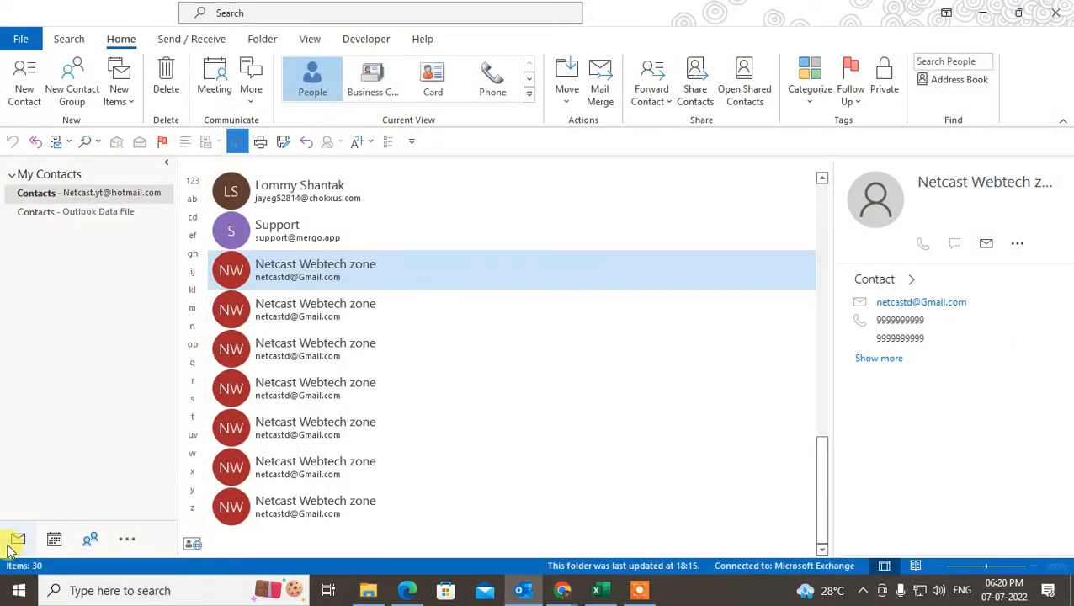
click(15, 542)
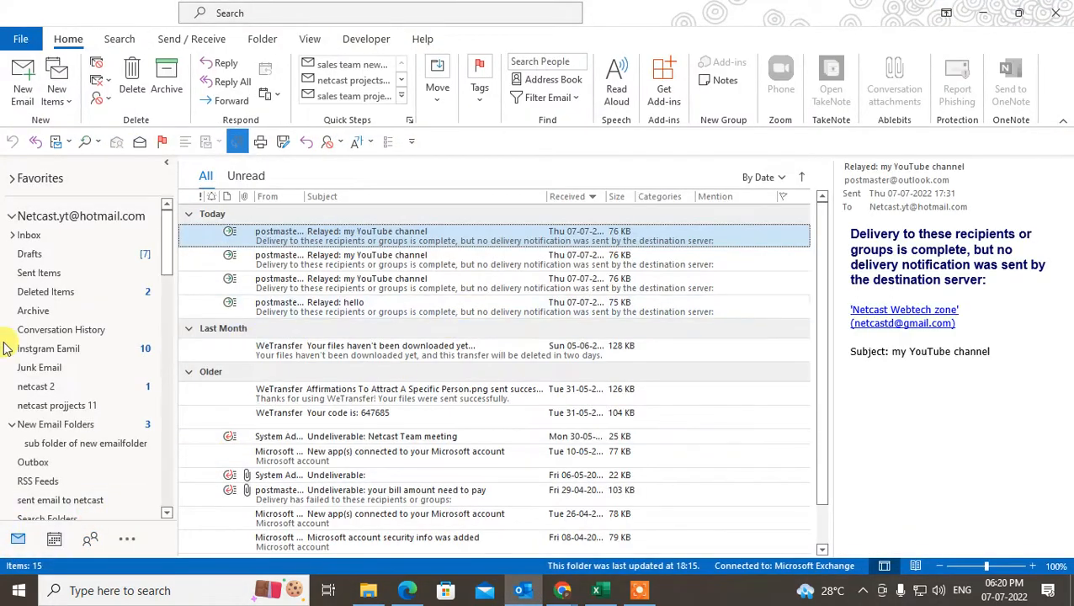
mouse_move(165, 228)
mouse_down()
mouse_move(165, 240)
mouse_move(167, 227)
mouse_up()
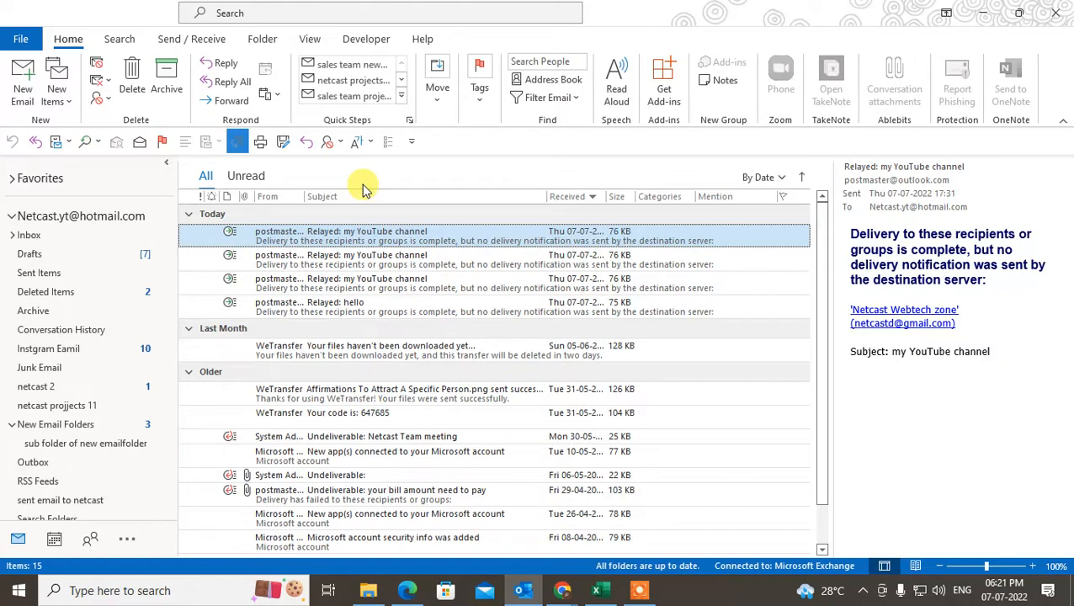
- Collapse all three accounts, then expand Gmail, open its Inbox and select the account header
click(11, 215)
click(12, 255)
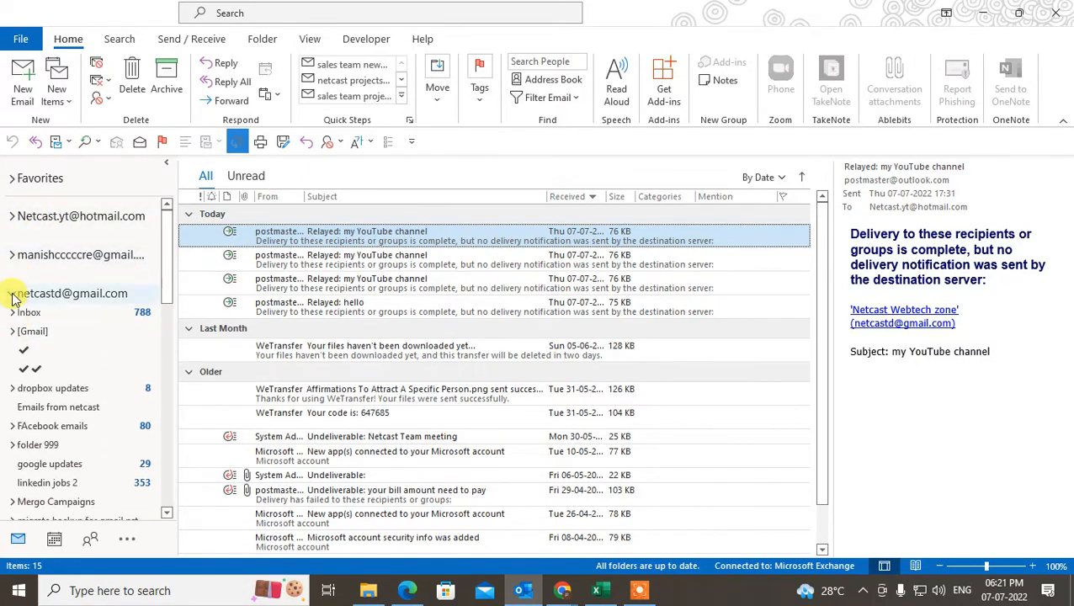
click(12, 291)
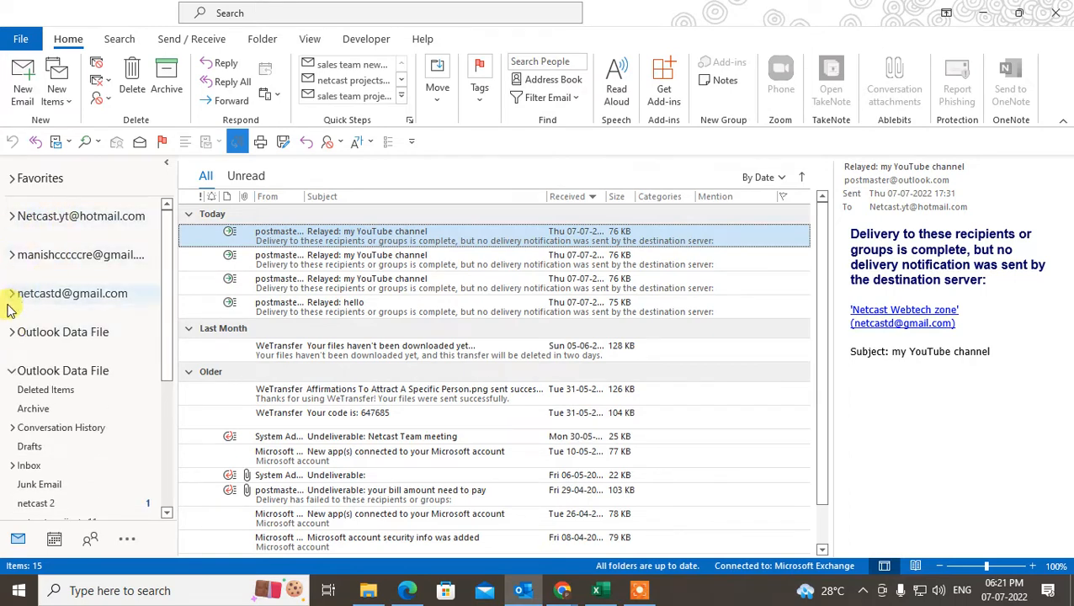
click(11, 254)
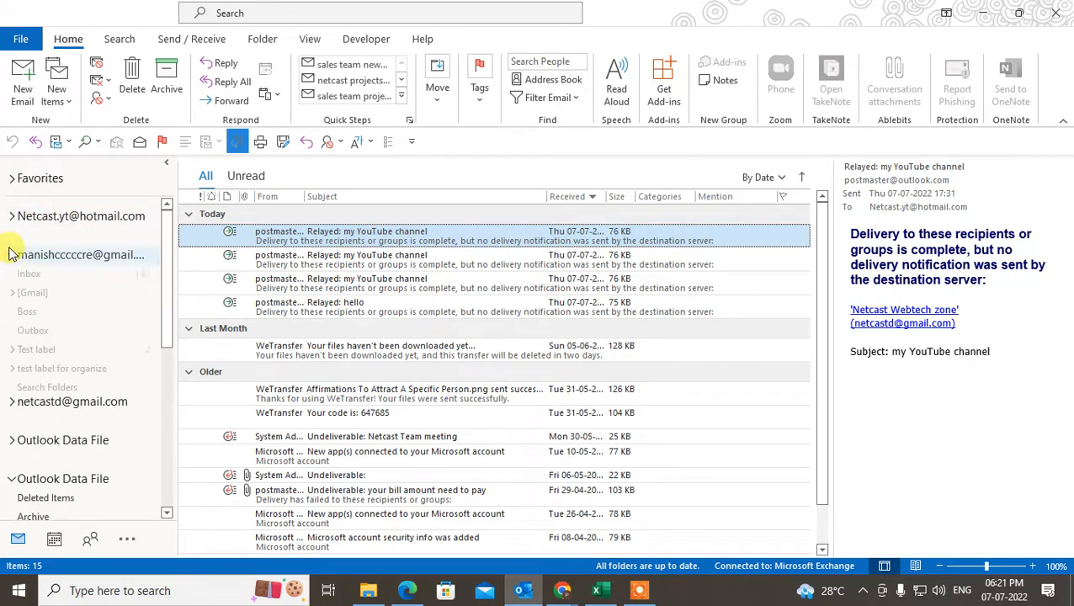
click(61, 258)
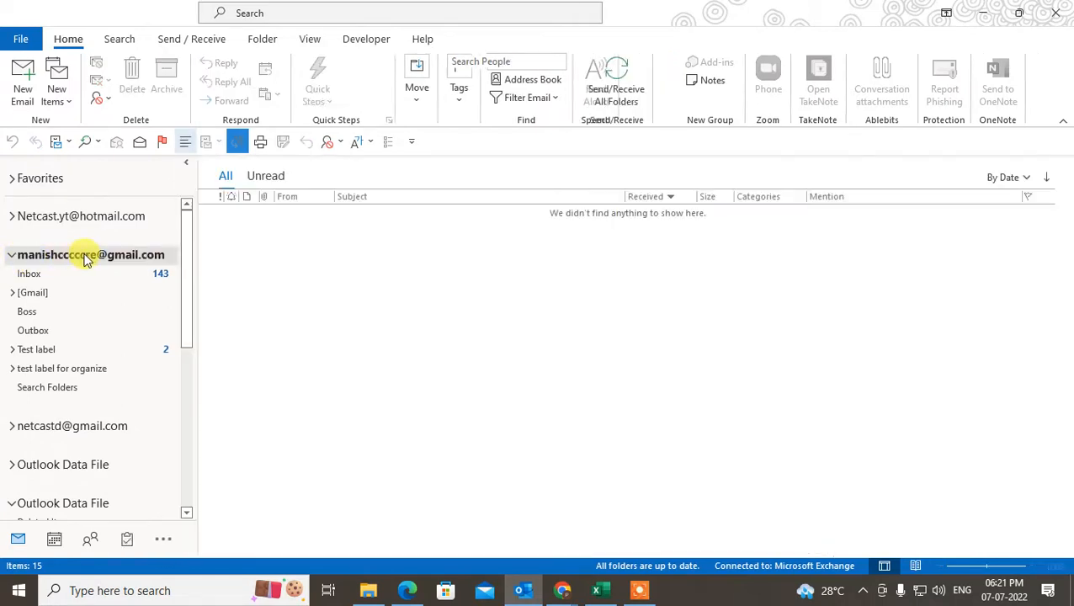
click(41, 276)
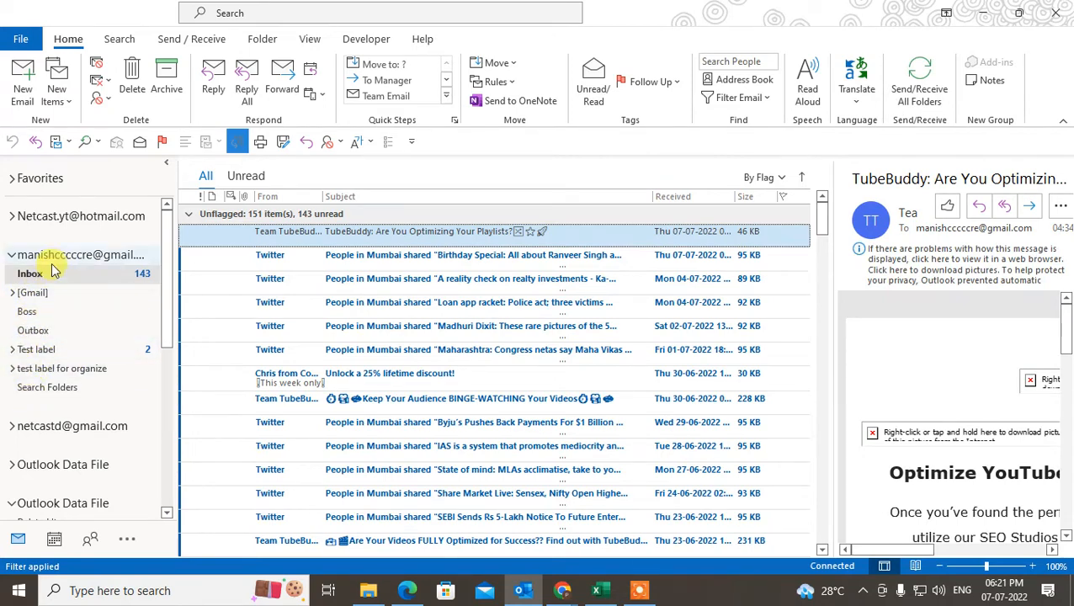
click(55, 258)
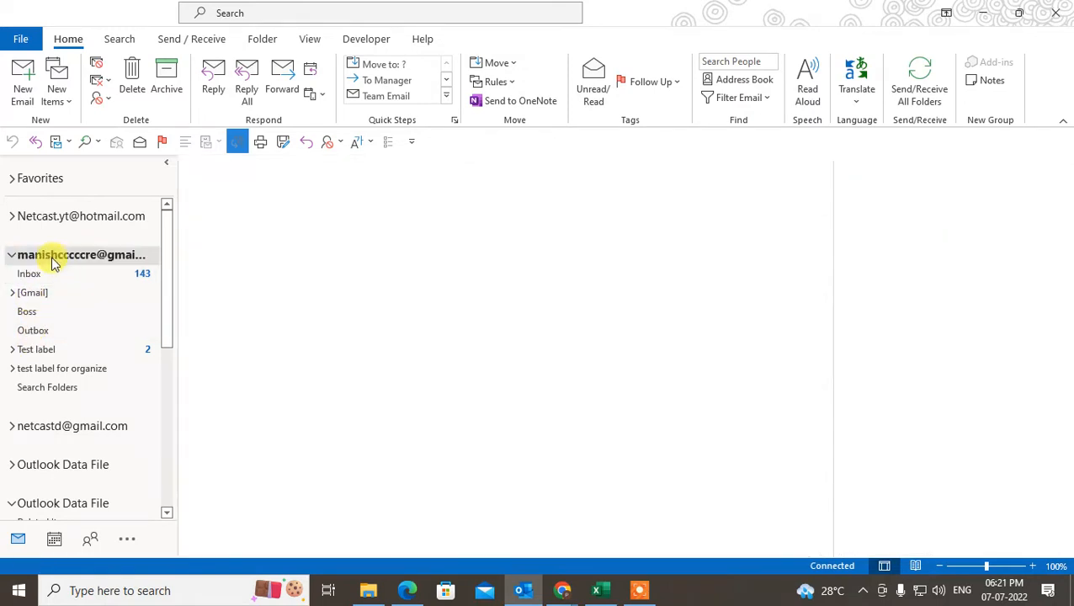
- Add a new folder 'Folder for facebook' under the Gmail account and open the empty folder
right_click(56, 259)
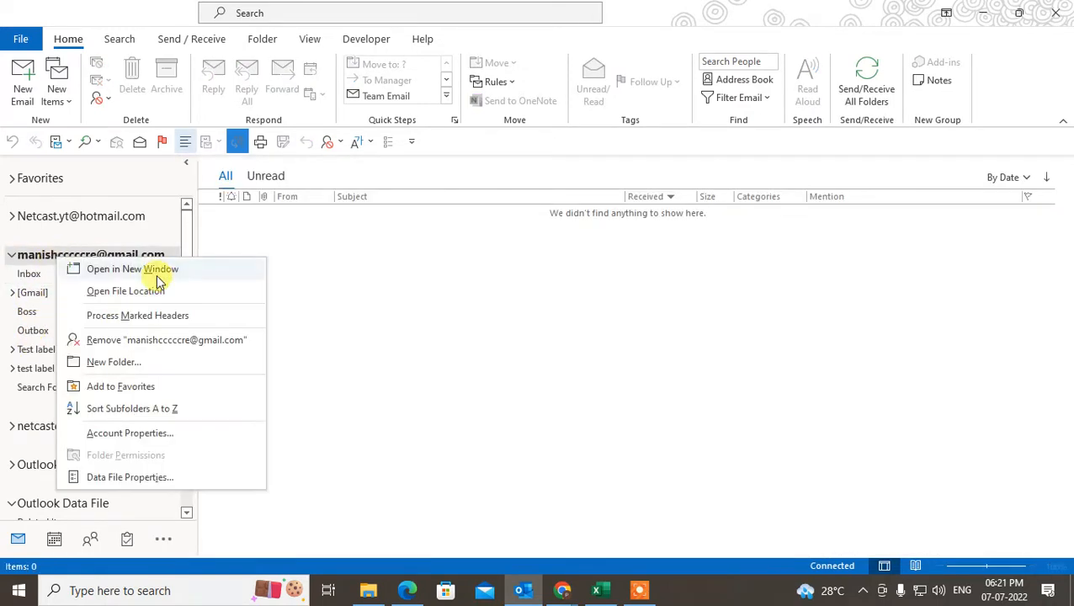
click(137, 361)
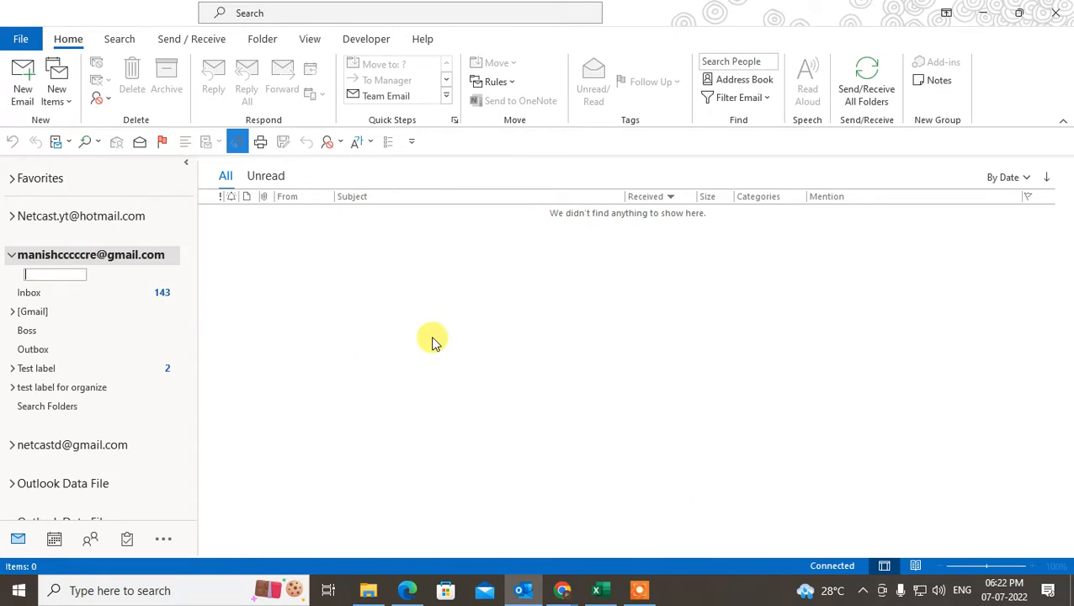
text(New folder)
key(BackSpace)
key(BackSpace)
key(BackSpace)
key(BackSpace)
key(BackSpace)
key(BackSpace)
text(Folder for)
text(face)
key(Return)
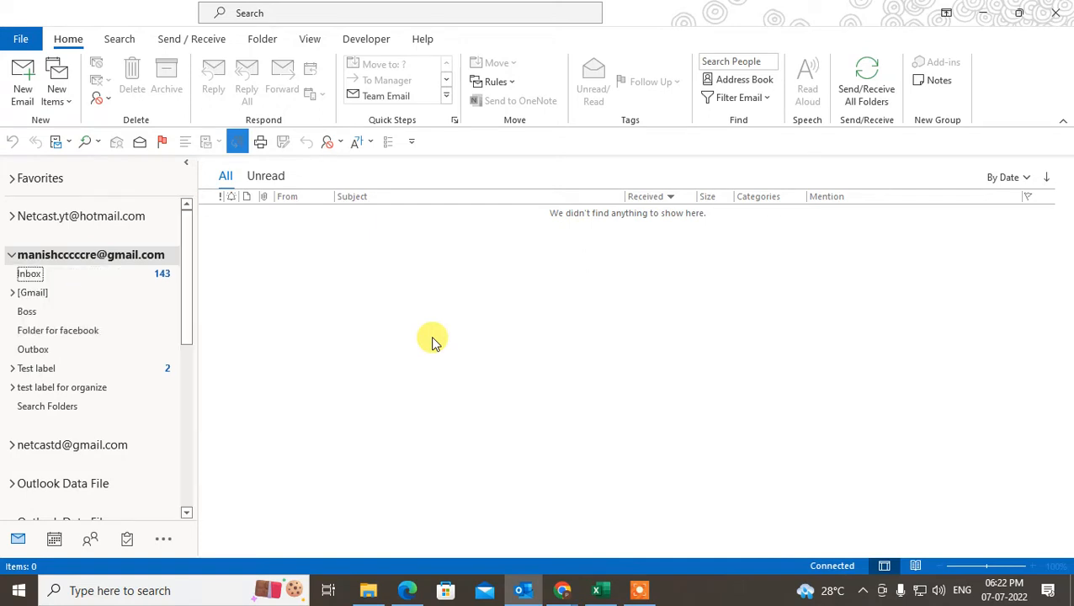
click(54, 334)
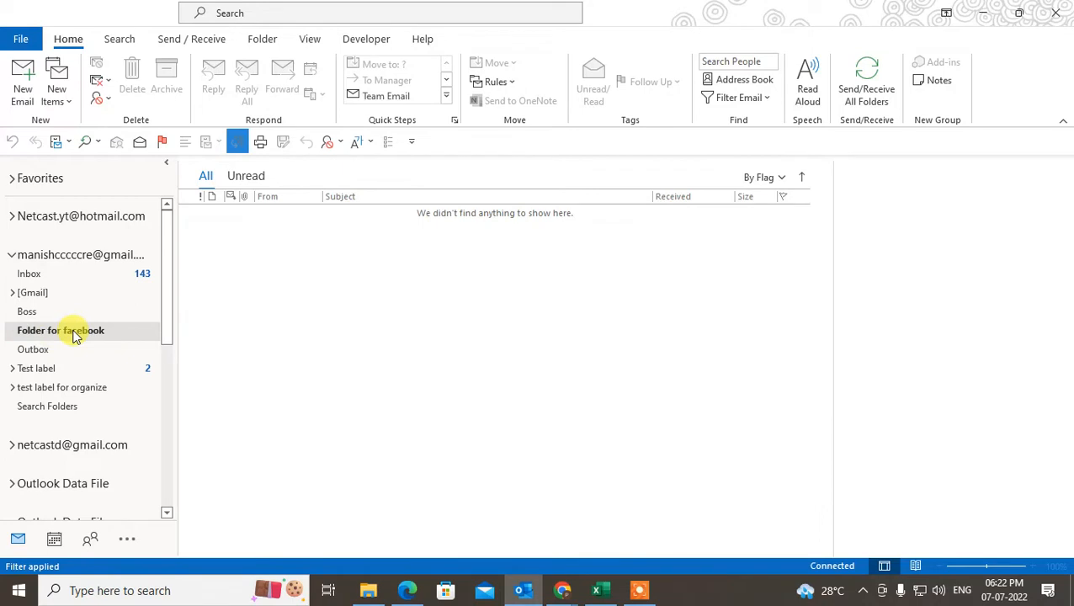
- Create a subfolder named 'sub folder facebook' inside Folder for facebook
click(12, 370)
click(52, 387)
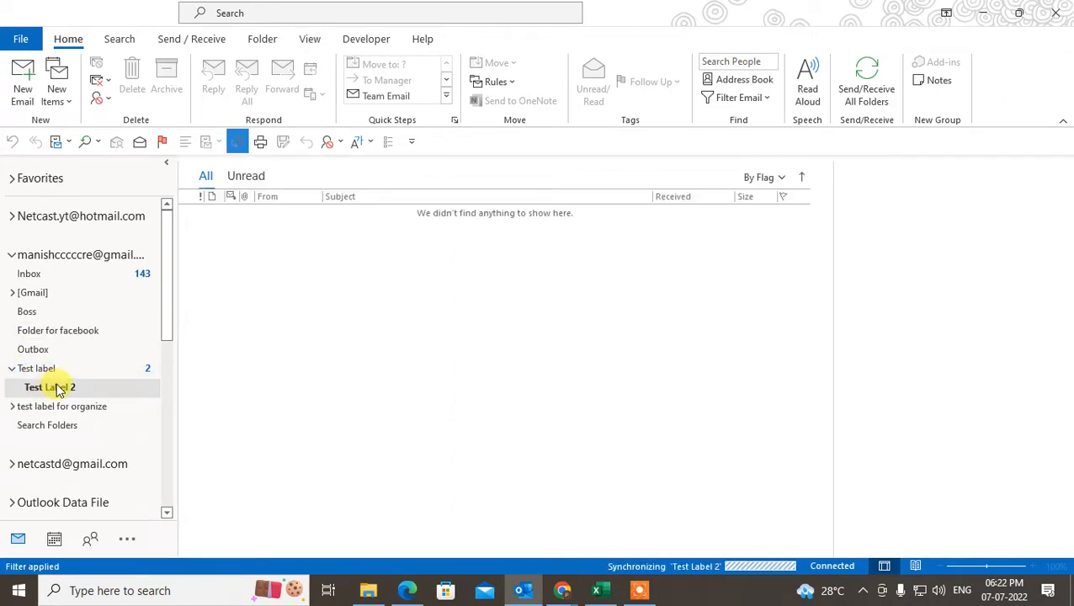
click(68, 337)
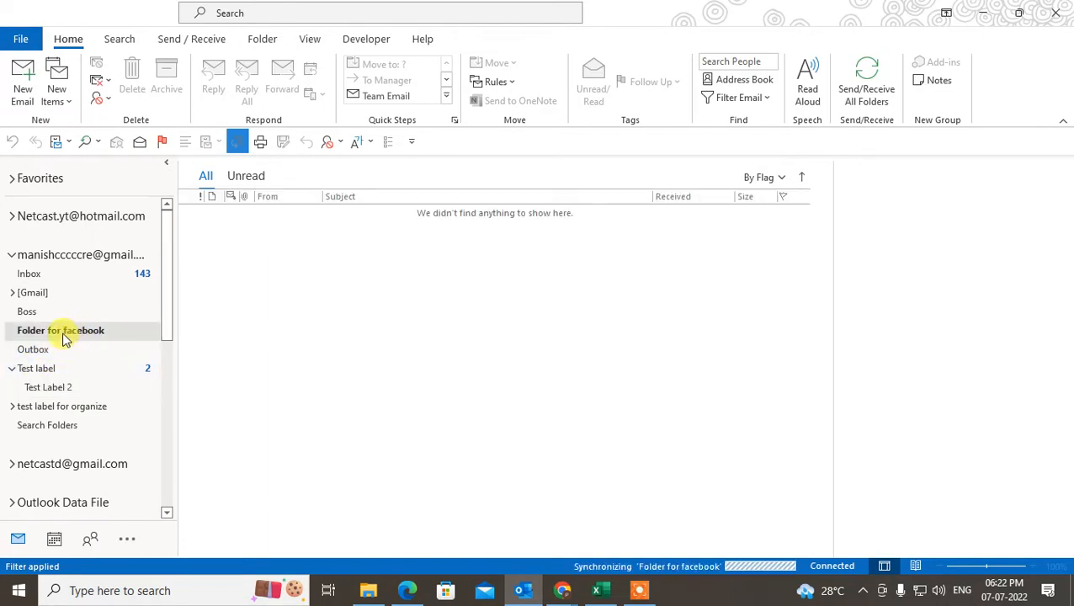
right_click(65, 337)
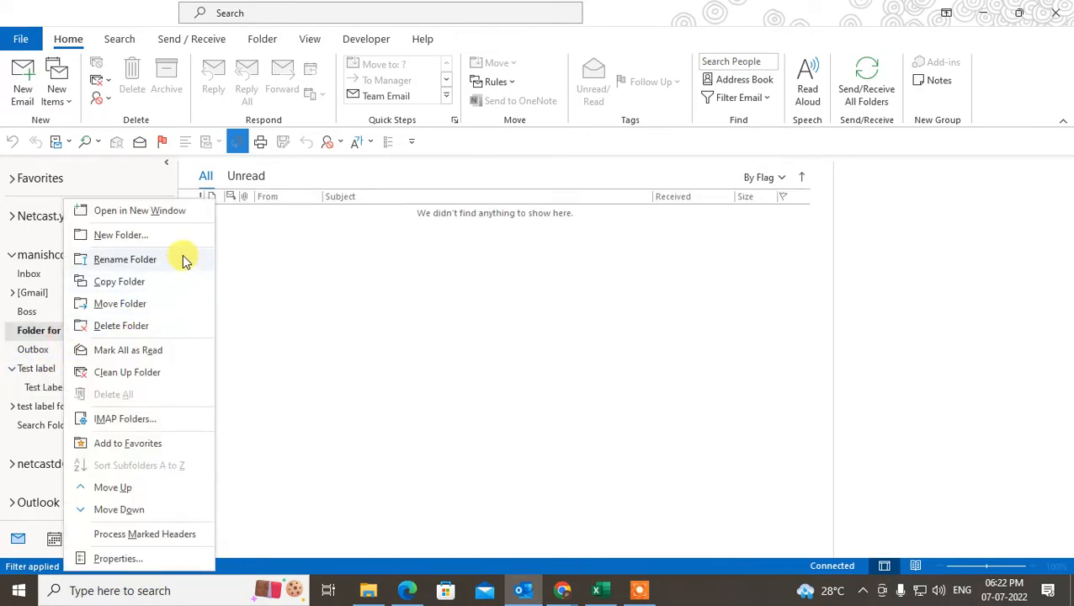
click(118, 235)
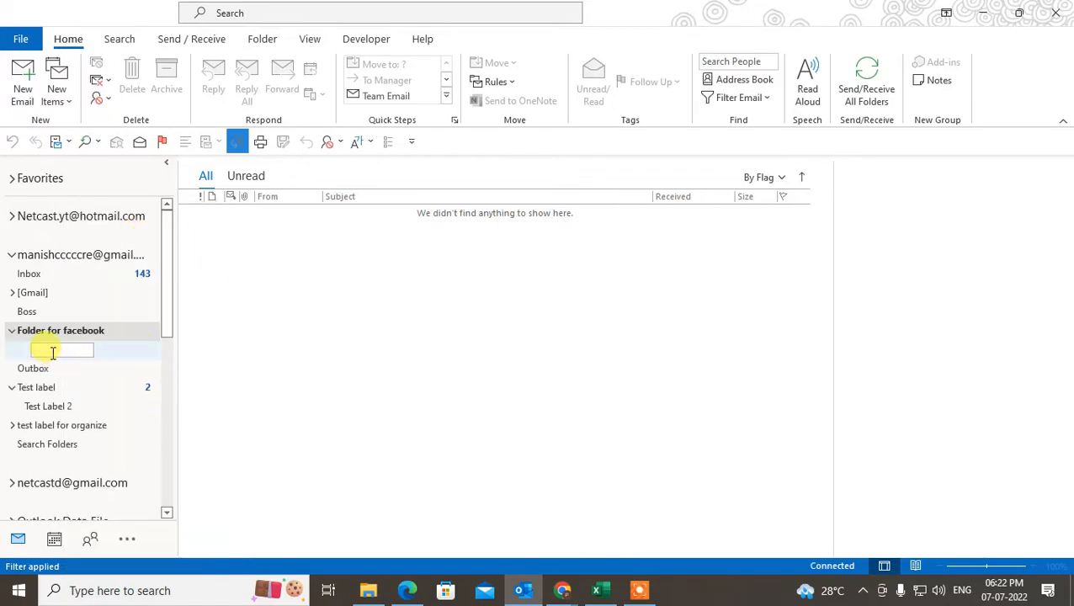
text(sub folder facebook)
key(Return)
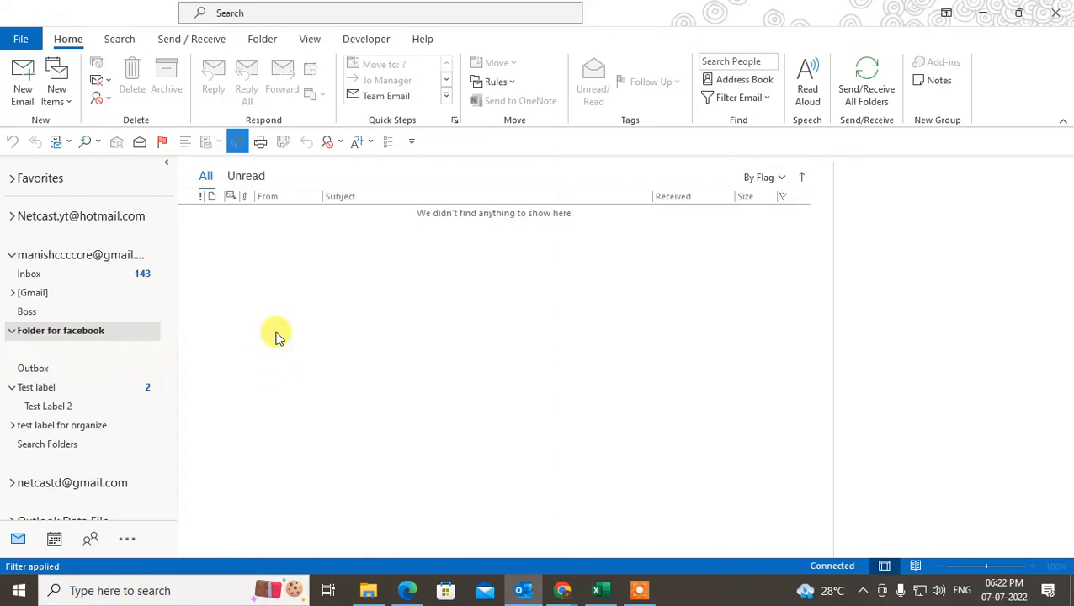
- Expand Folder for facebook to confirm the subfolder, then return to the Gmail Inbox
click(12, 330)
click(12, 331)
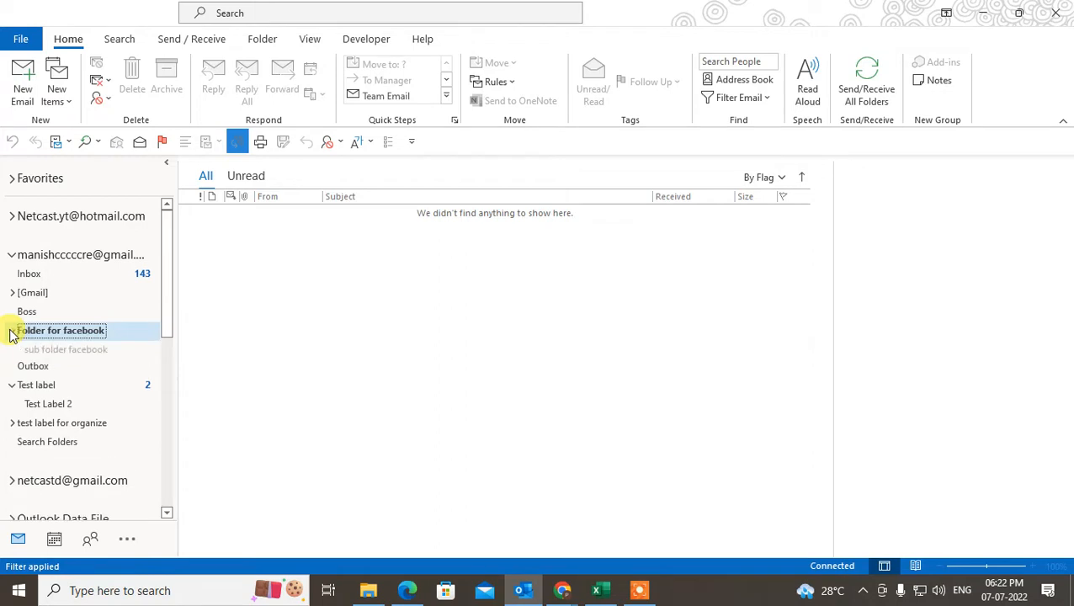
click(61, 332)
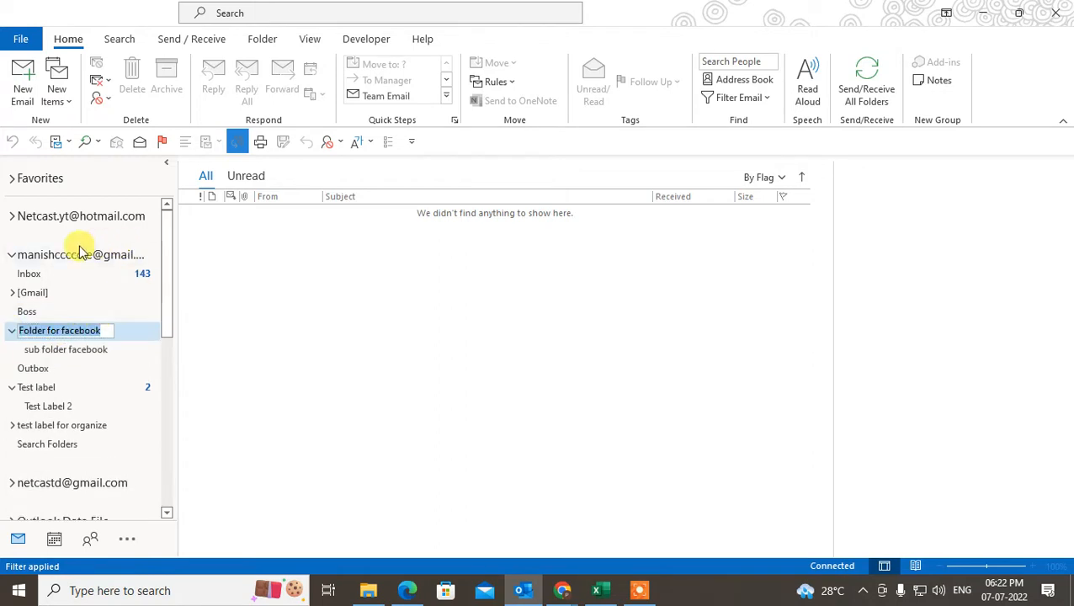
click(66, 274)
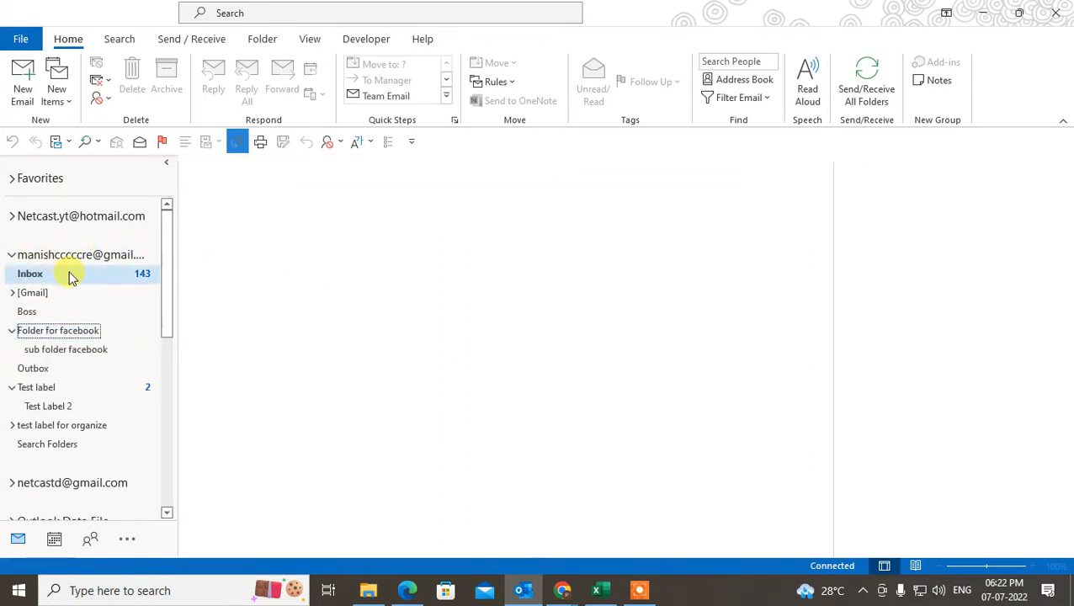
scroll(379, 360, down, 5)
scroll(377, 358, up, 5)
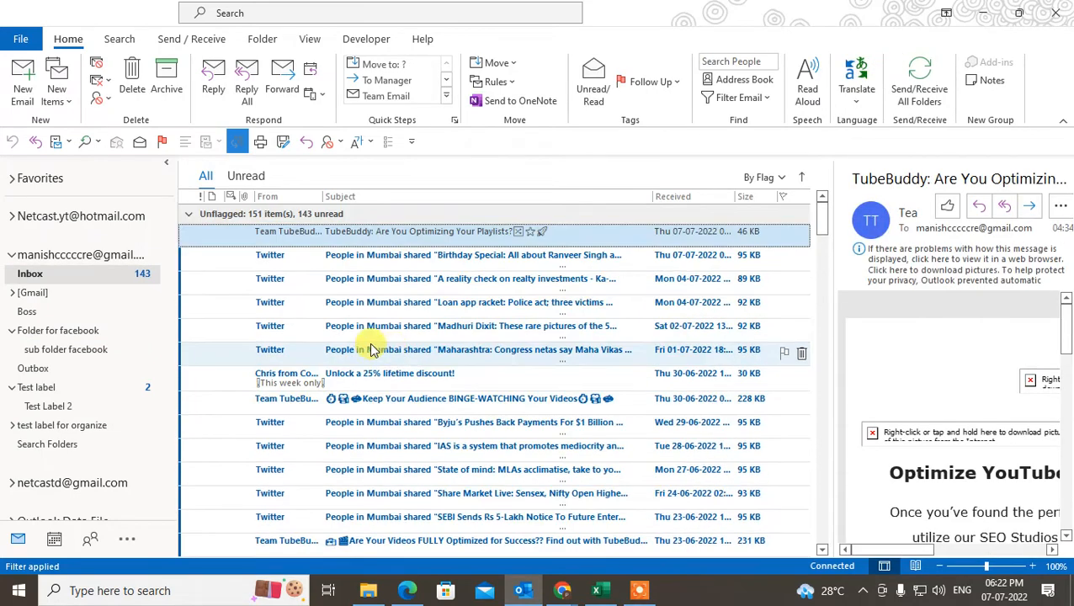
click(46, 333)
click(114, 274)
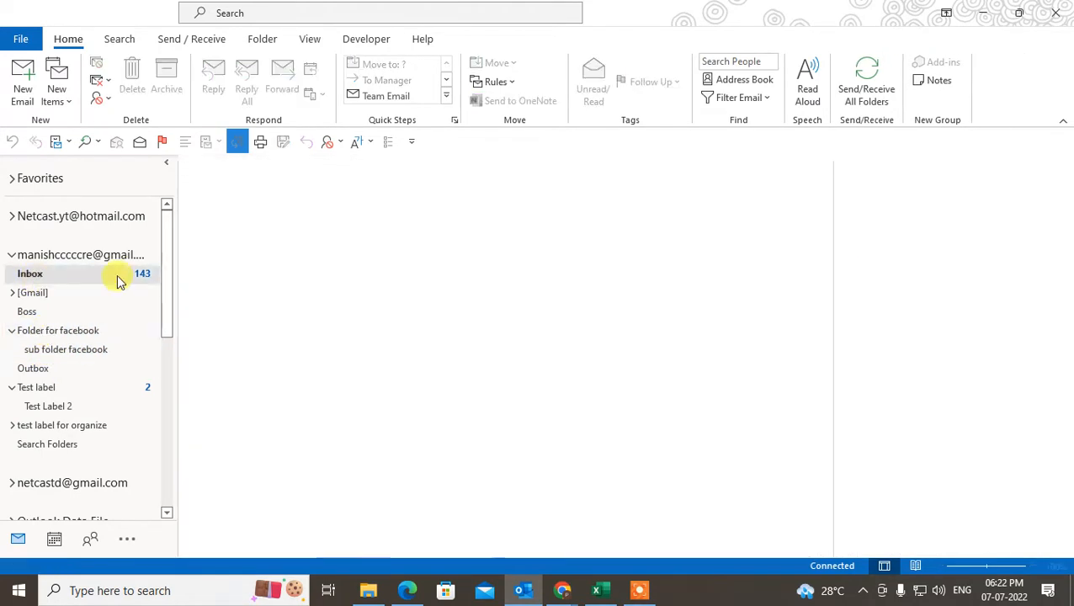
- Search the Inbox for 'facebook' so only Facebook messages are listed
click(267, 13)
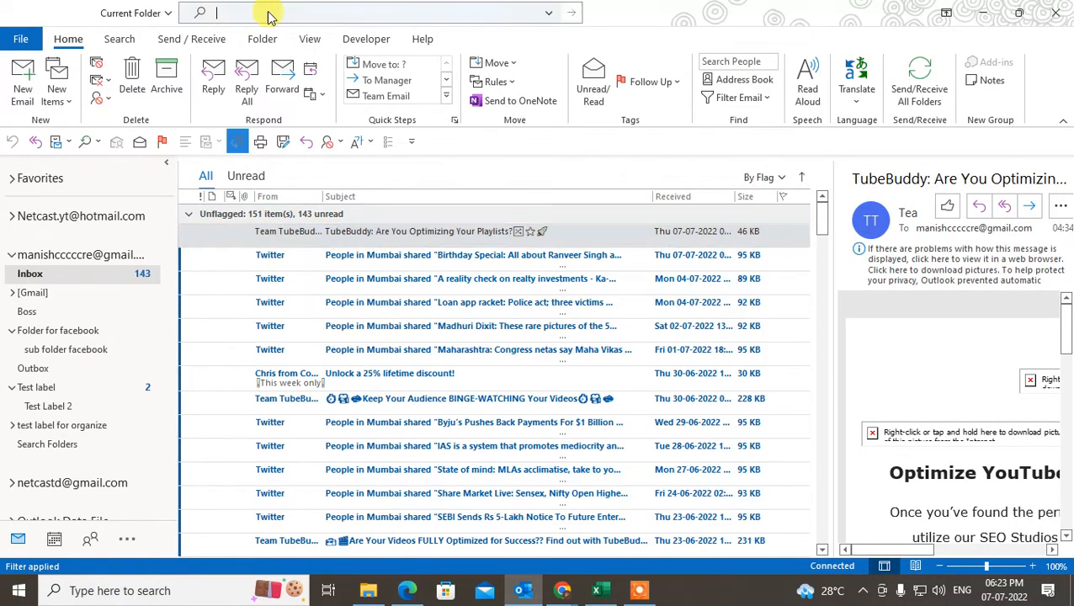
text(face)
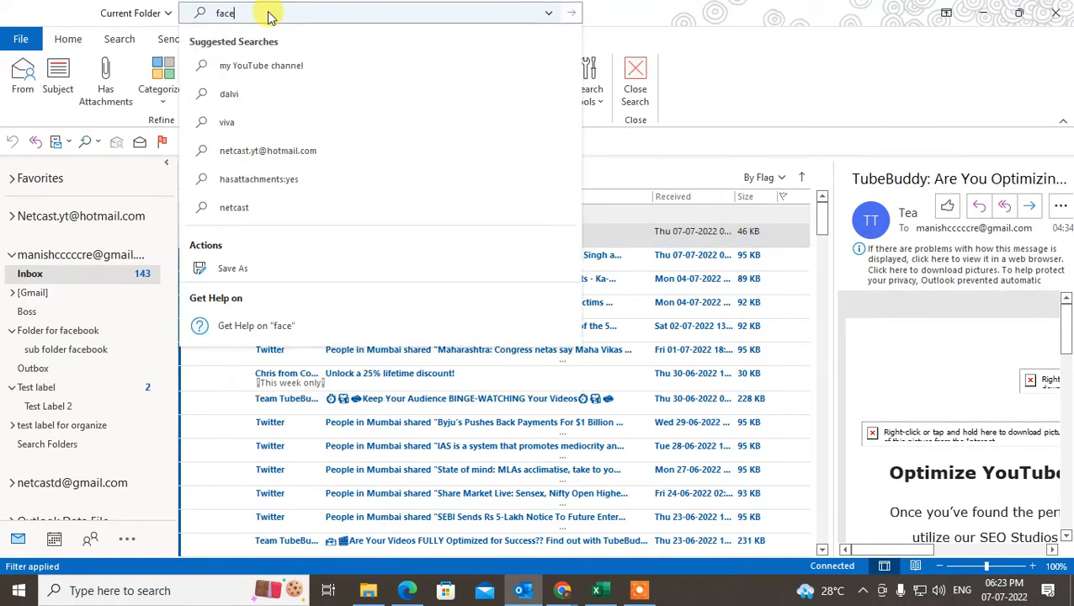
text(book)
key(Return)
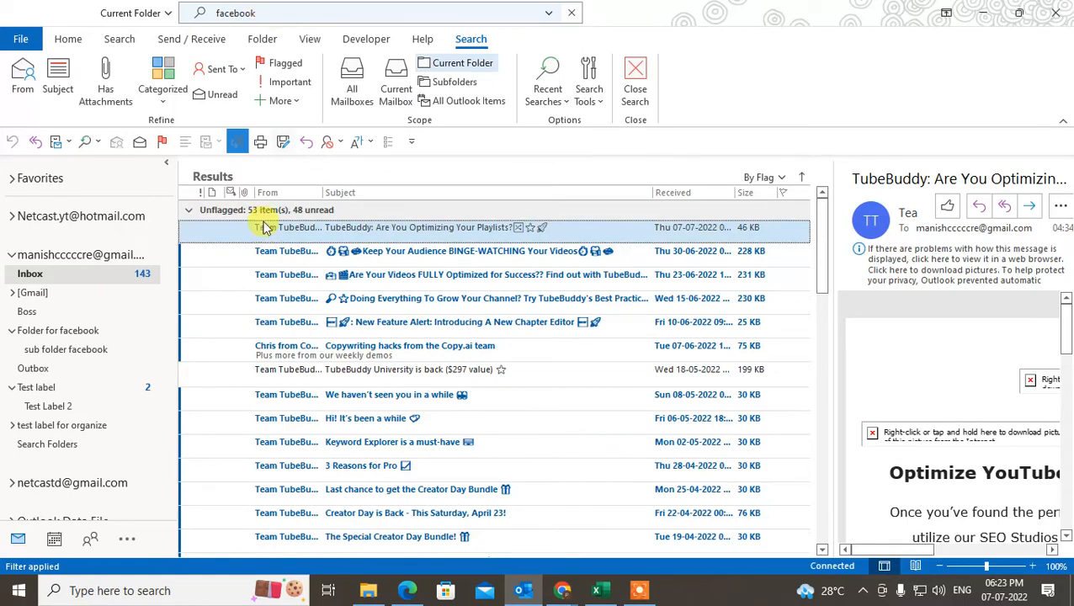
scroll(408, 329, down, 15)
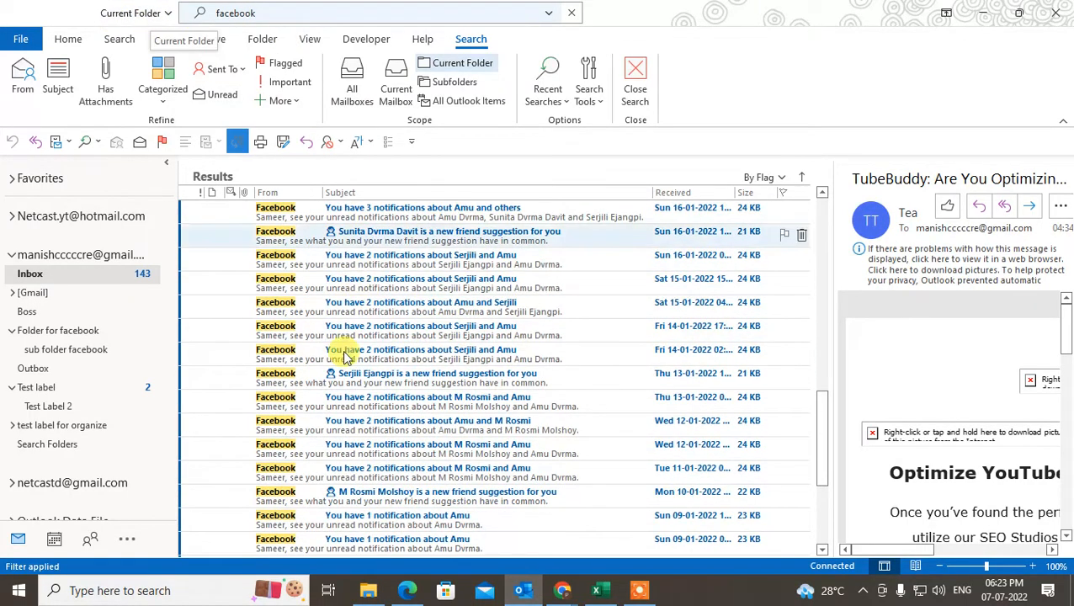
- Select January Facebook notifications, trying Sun 16-01, Sat 15-01, Fri 14-01 and down to Wed 12-01
click(338, 280)
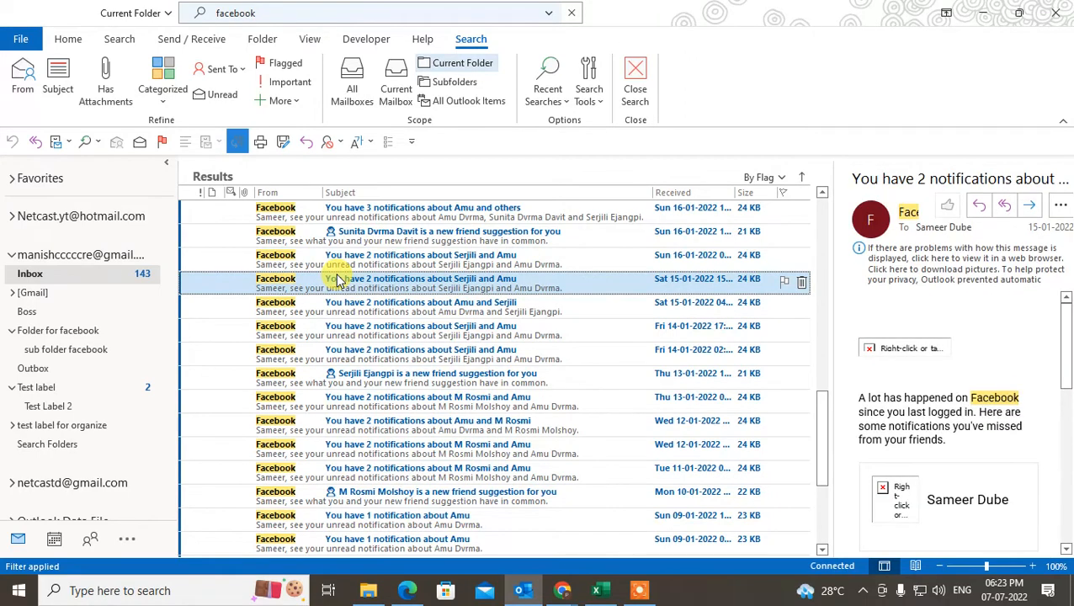
click(395, 310)
click(400, 288)
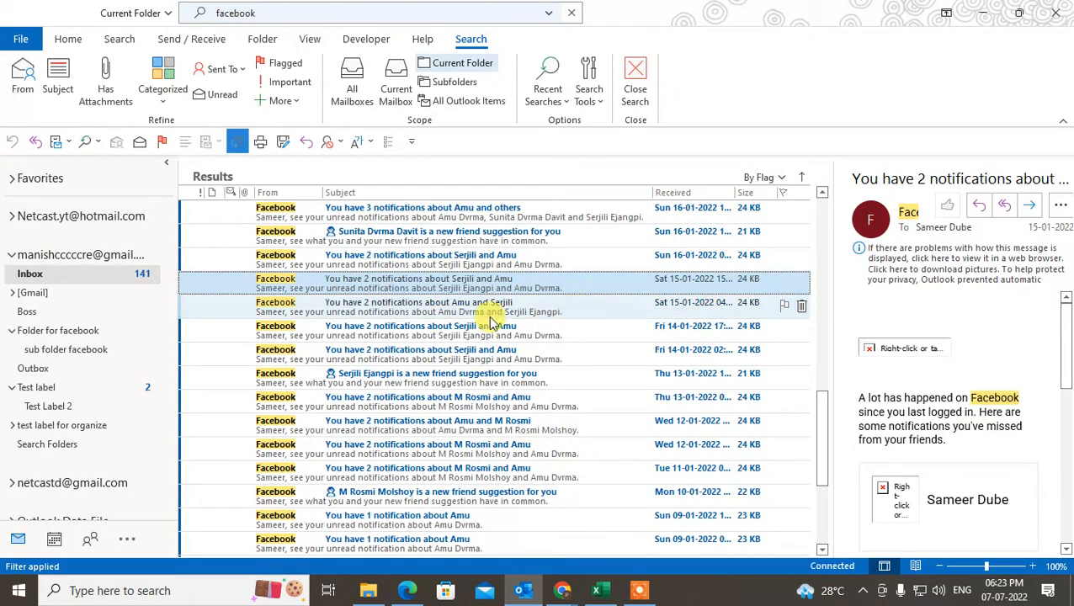
click(439, 256)
ctrl+click(466, 306)
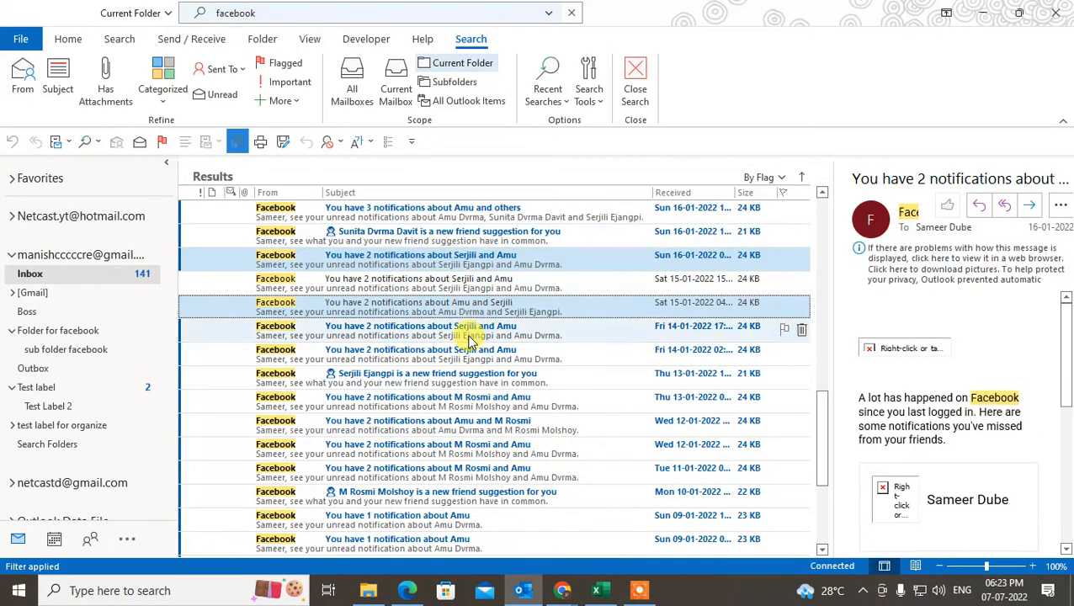
ctrl+click(469, 337)
click(433, 261)
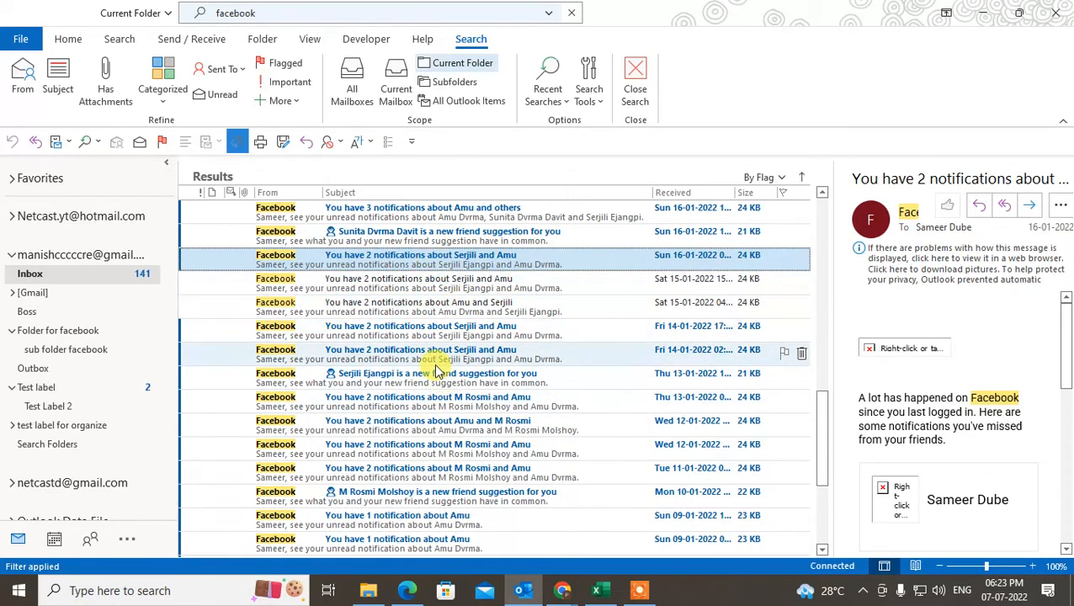
key(ctrl+a)
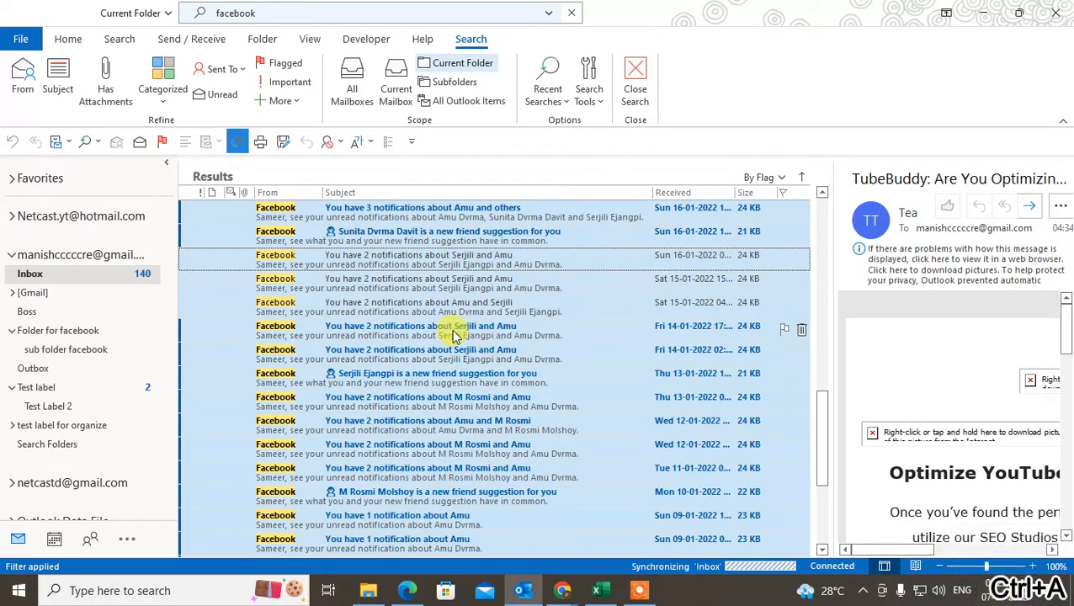
click(392, 311)
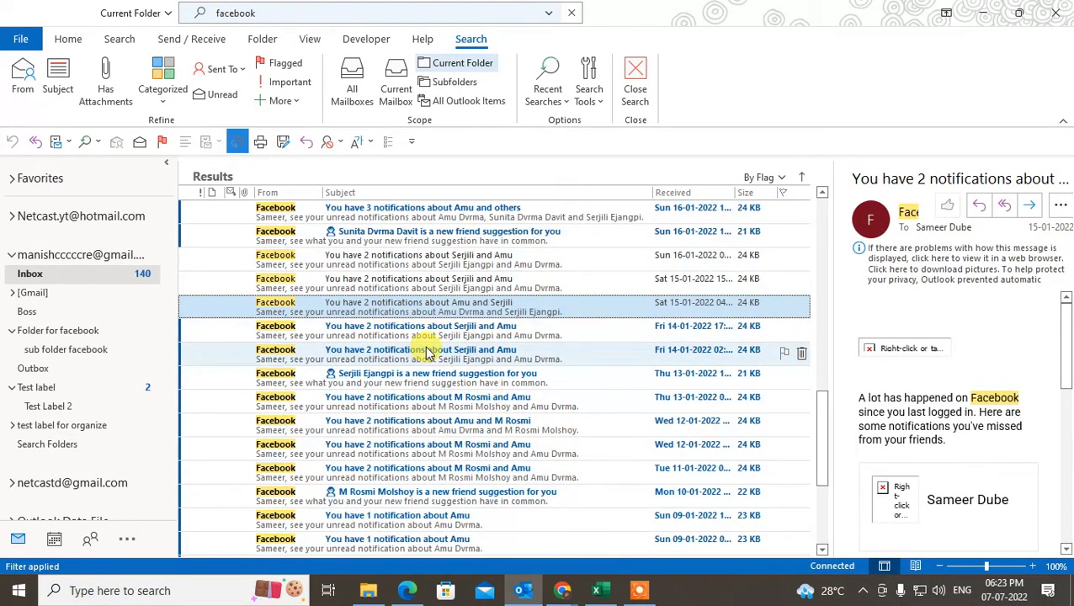
click(455, 286)
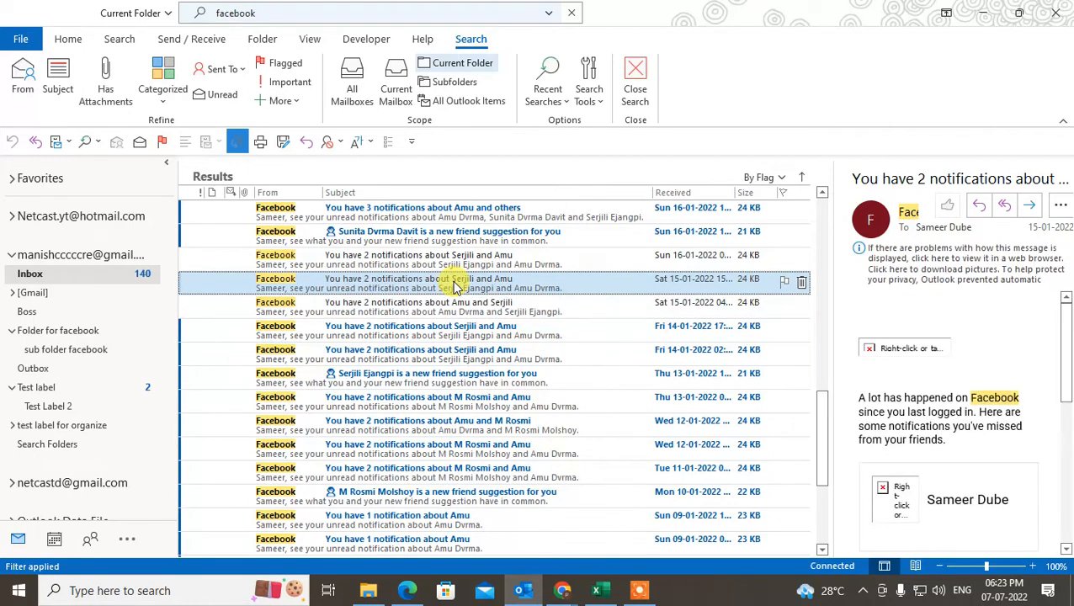
key(shift+Down)
key(shift+Down)
key(shift+Down)
key(shift+Down)
key(shift+Down)
key(shift+Down)
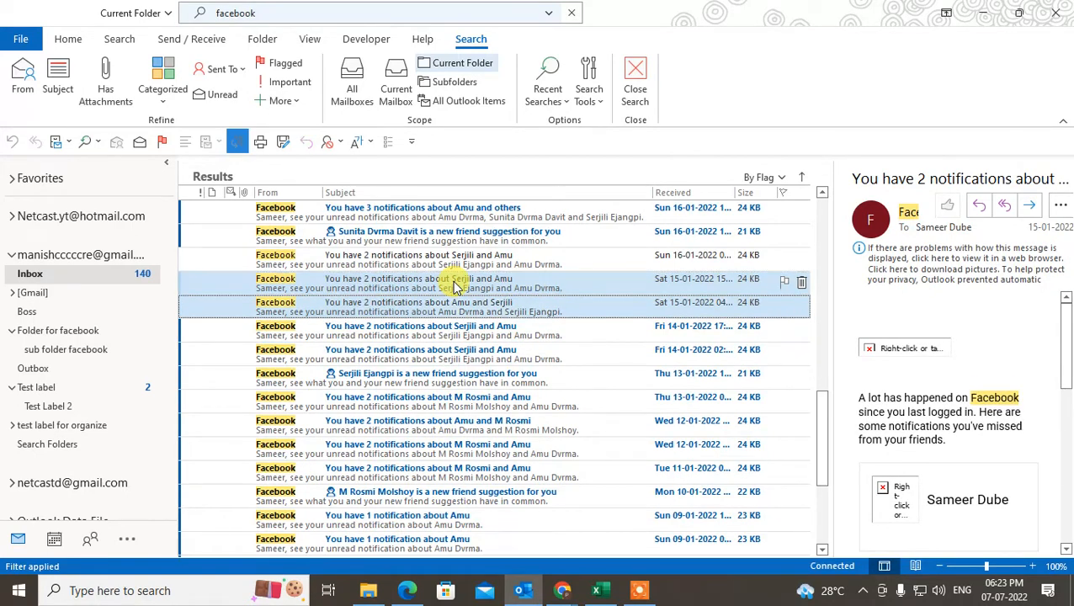
- Drag the Sat 15-01 and Sun 16-01 emails into Folder for facebook and check them
click(339, 338)
click(371, 290)
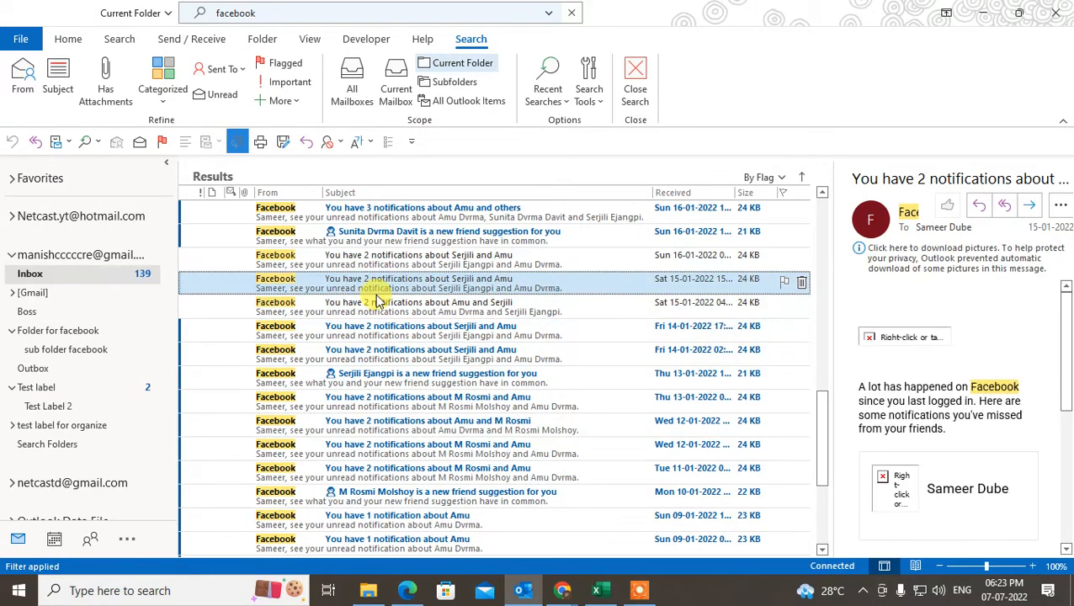
ctrl+click(379, 261)
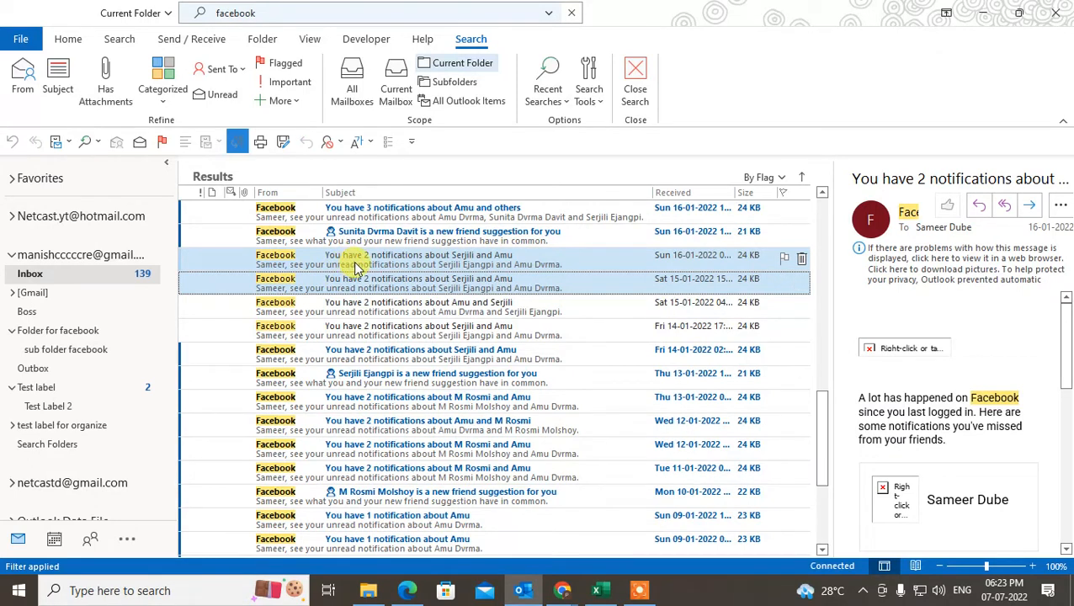
drag(352, 267, 49, 334)
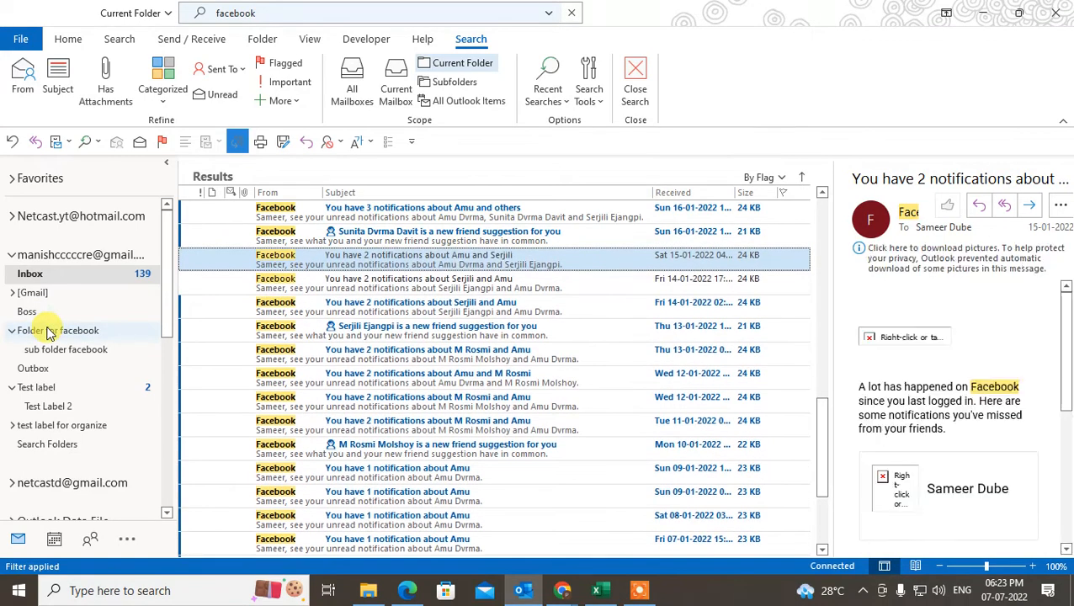
click(48, 331)
click(36, 275)
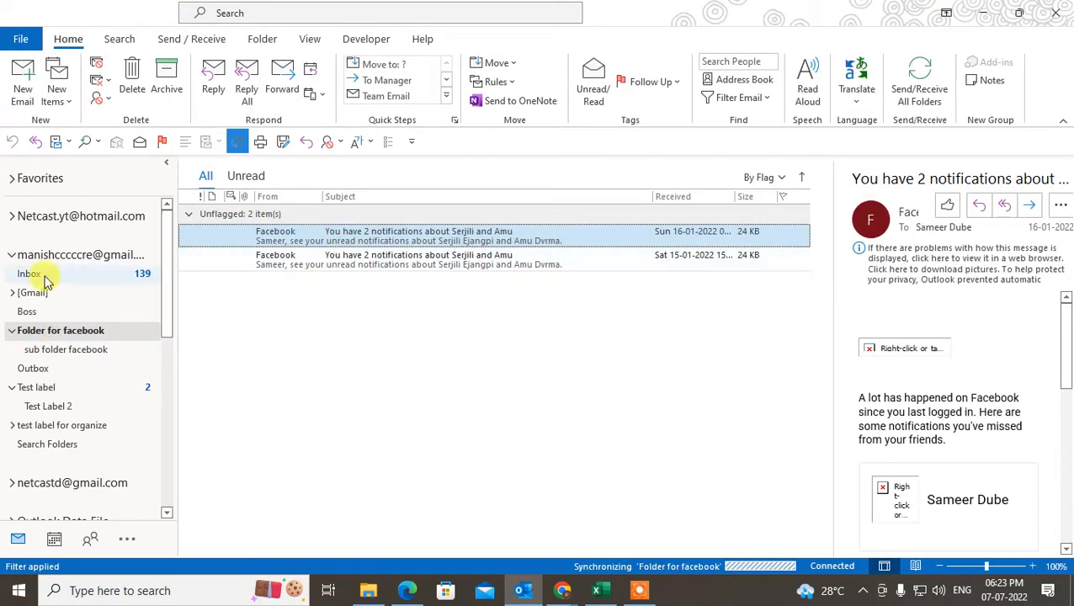
- Move the Fri 21-01 through Tue 18-01 Facebook emails into Folder for facebook, then check its subfolder
click(417, 291)
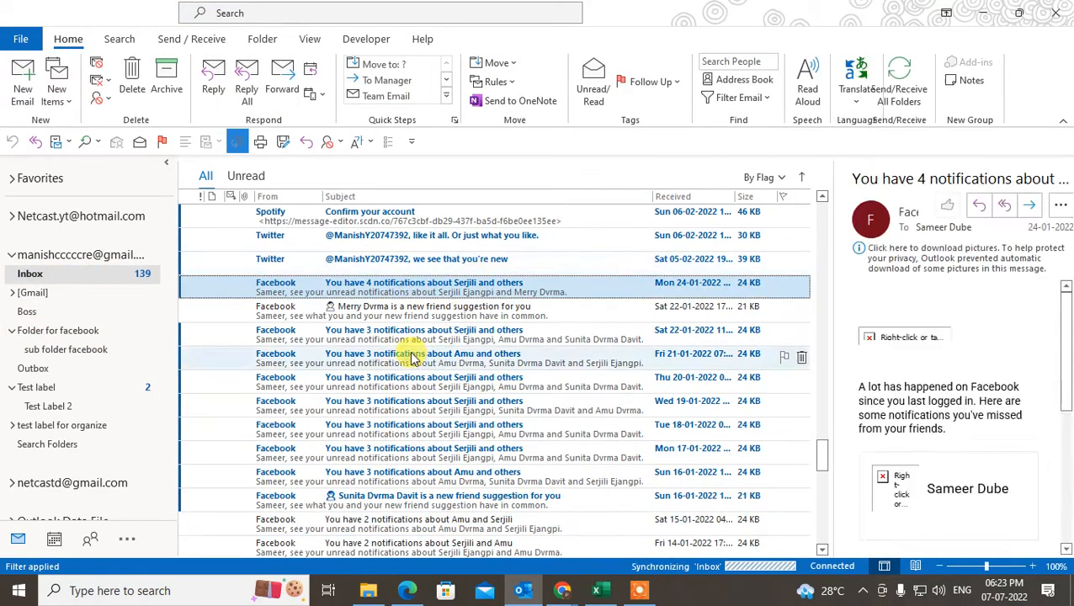
click(425, 359)
shift+click(425, 382)
shift+click(429, 407)
shift+click(419, 428)
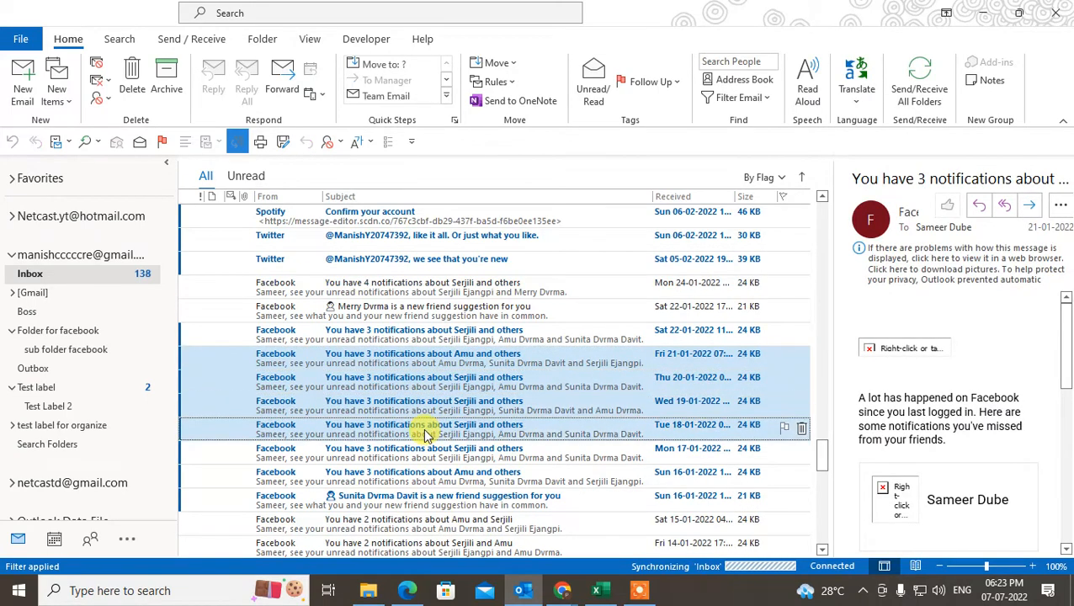
right_click(413, 358)
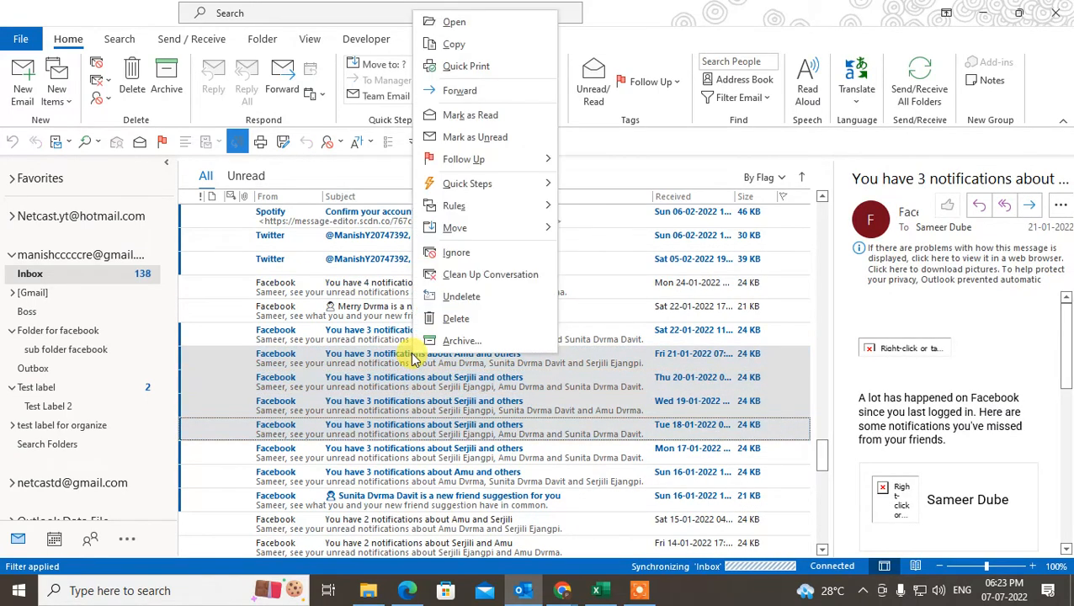
mouse_move(503, 241)
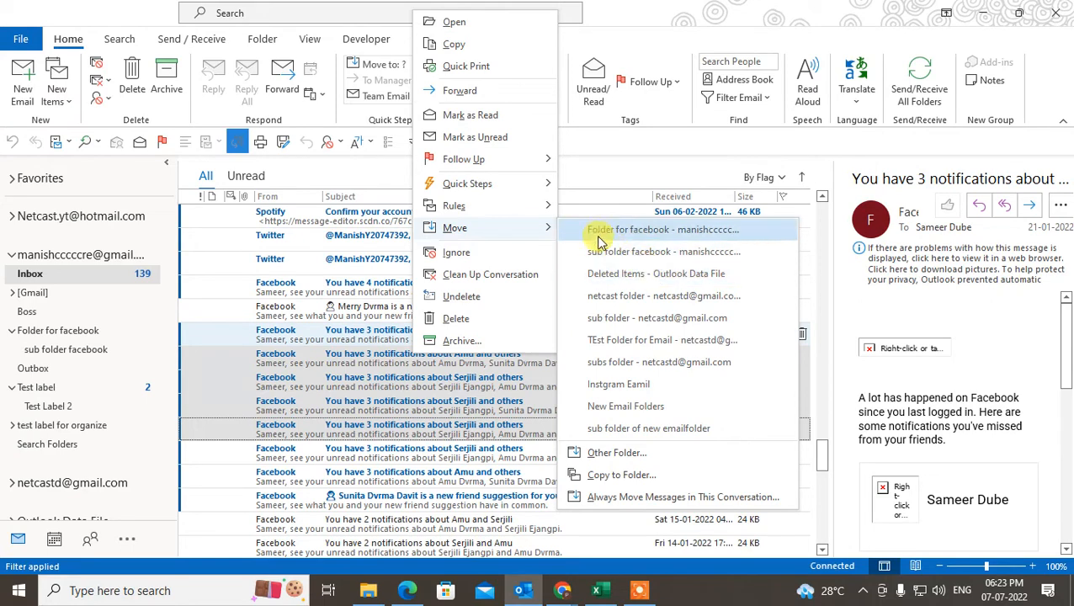
click(644, 231)
click(57, 328)
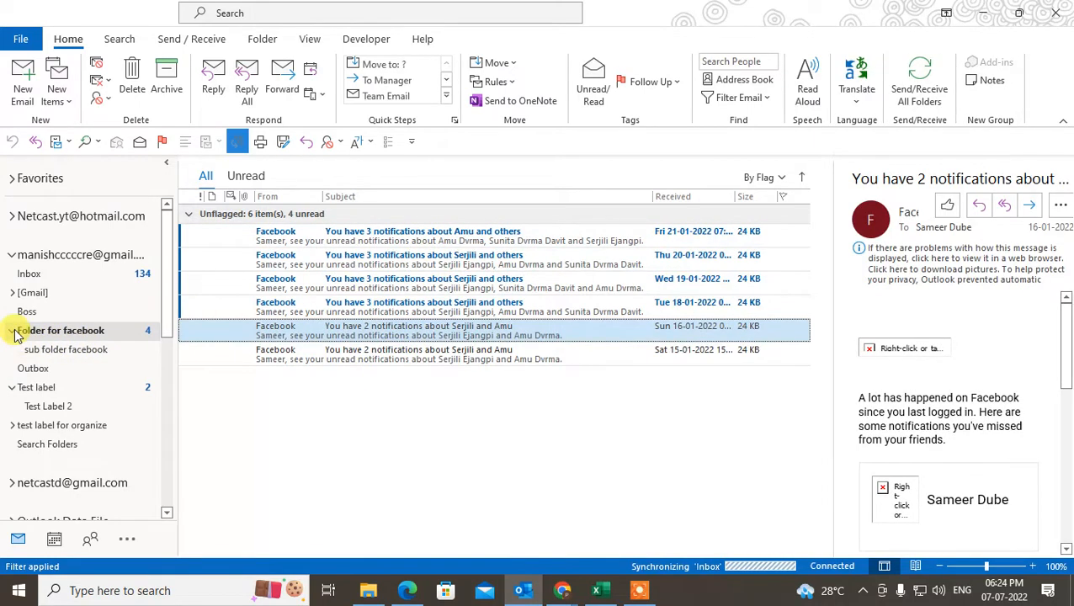
click(71, 348)
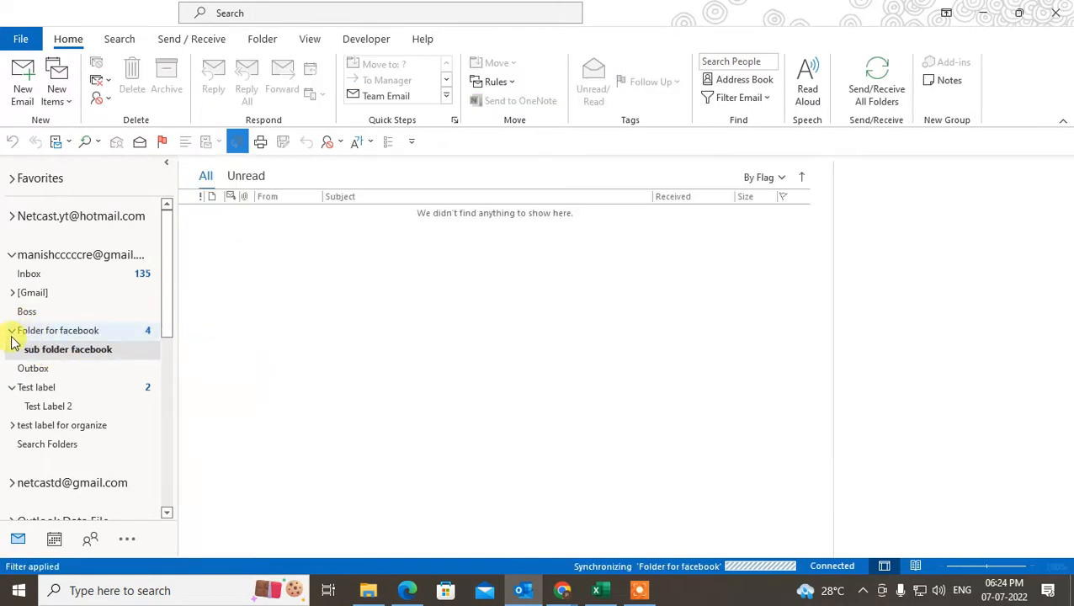
- Reopen Folder for facebook to view the six Facebook notification emails
click(76, 332)
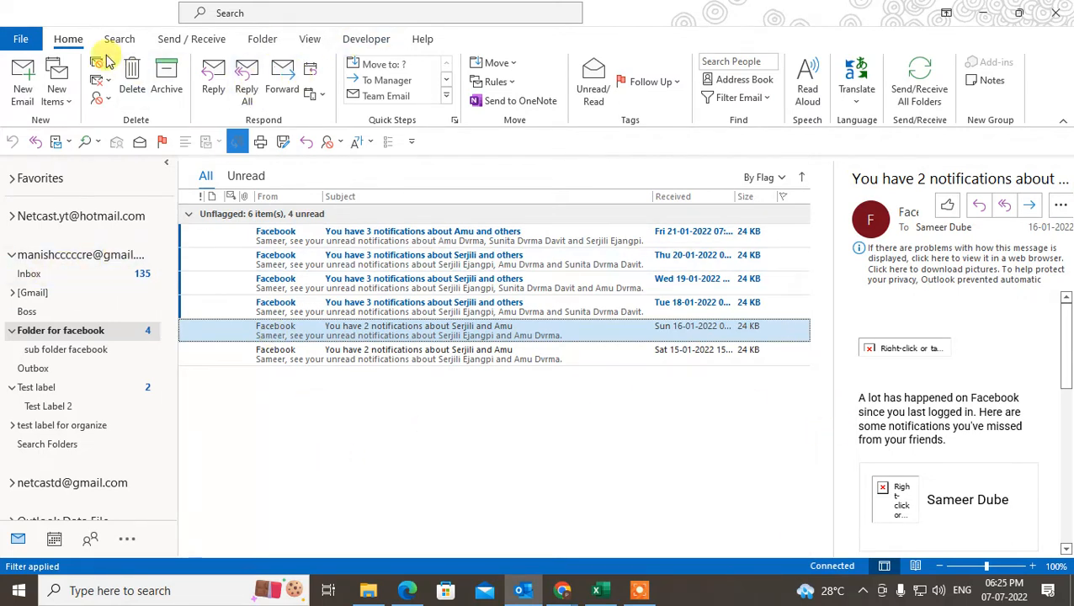
- In Rules and Alerts, apply changes to Inbox [Netcast 2] and start a New Rule
click(494, 82)
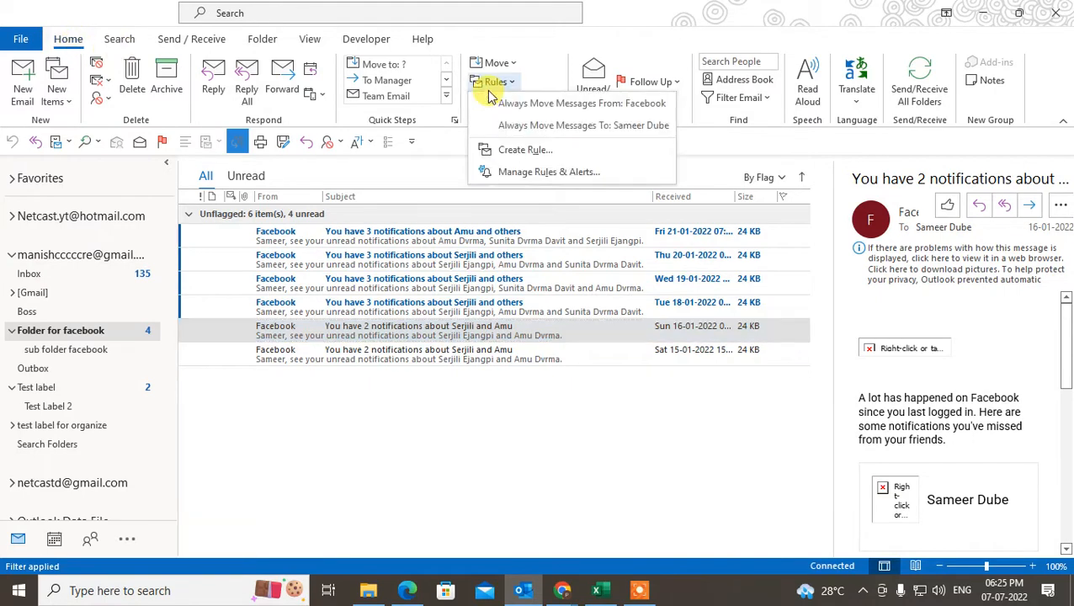
click(539, 174)
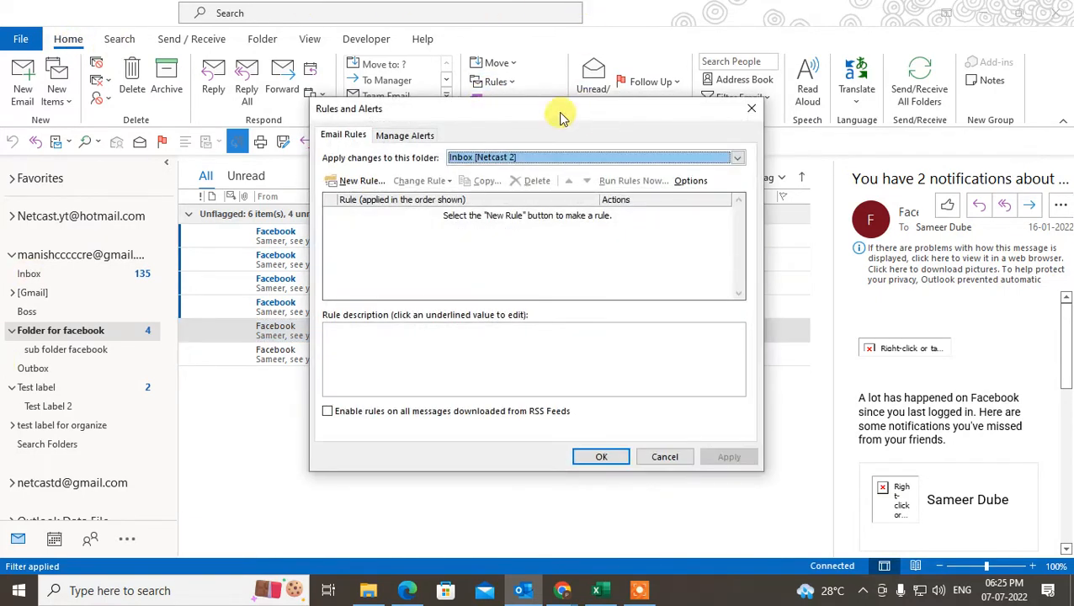
click(508, 157)
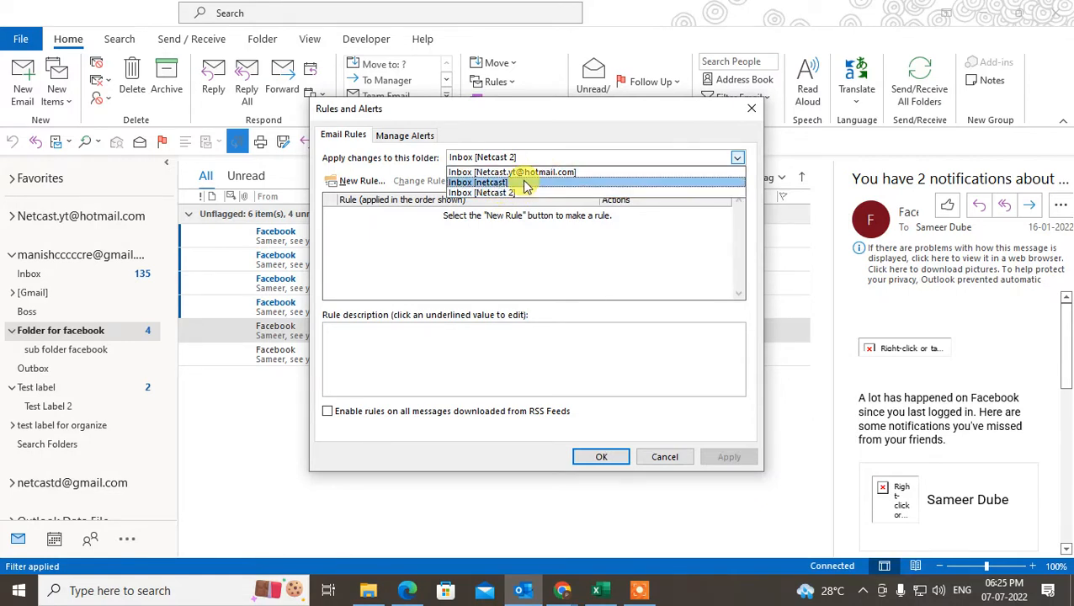
click(525, 183)
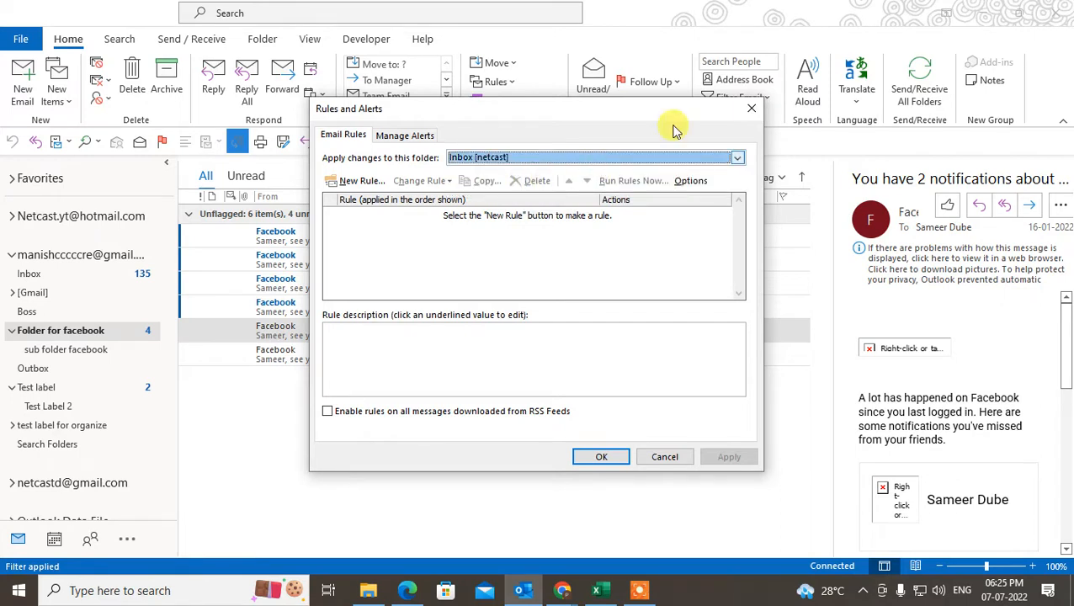
click(562, 160)
click(517, 194)
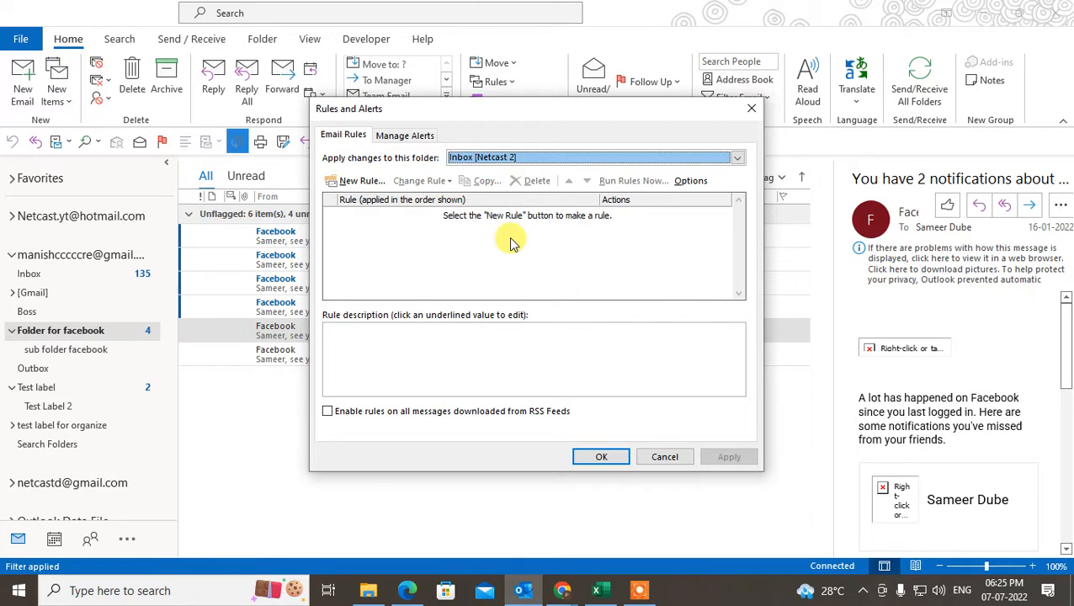
click(419, 244)
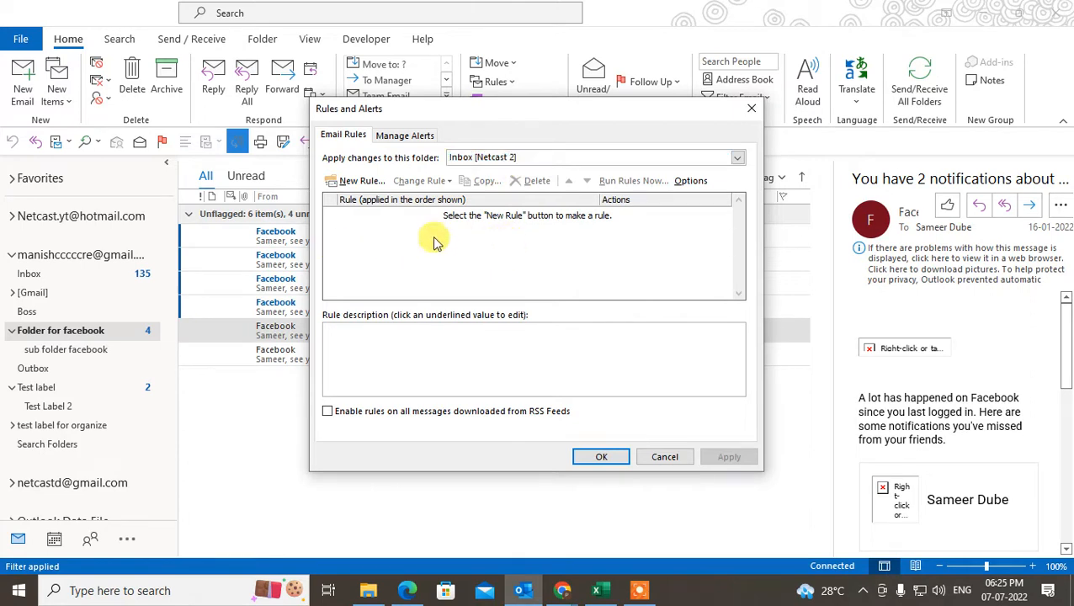
click(527, 157)
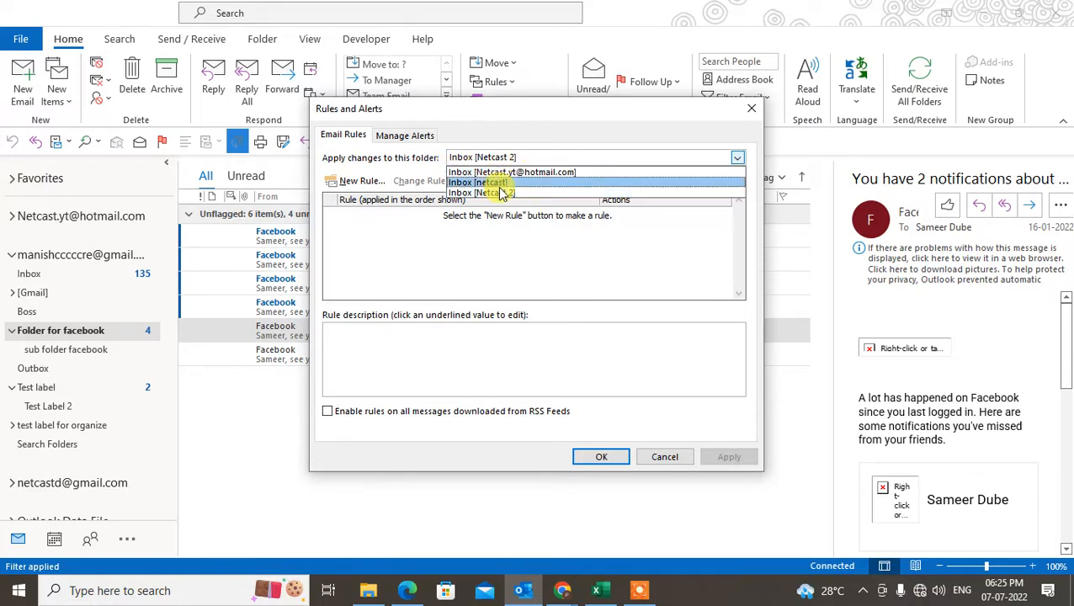
click(504, 182)
click(508, 156)
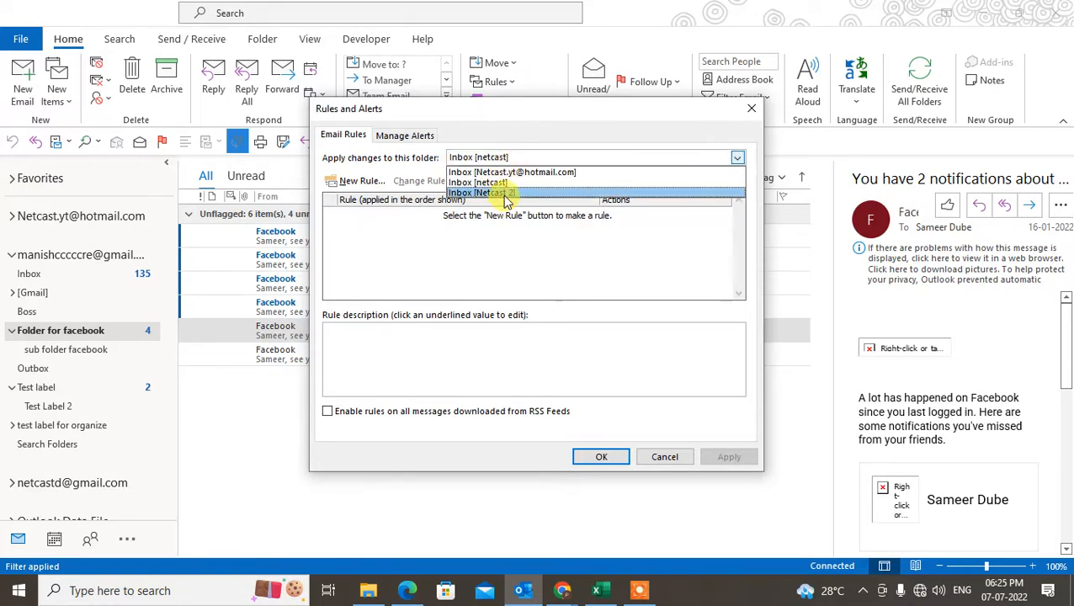
click(505, 193)
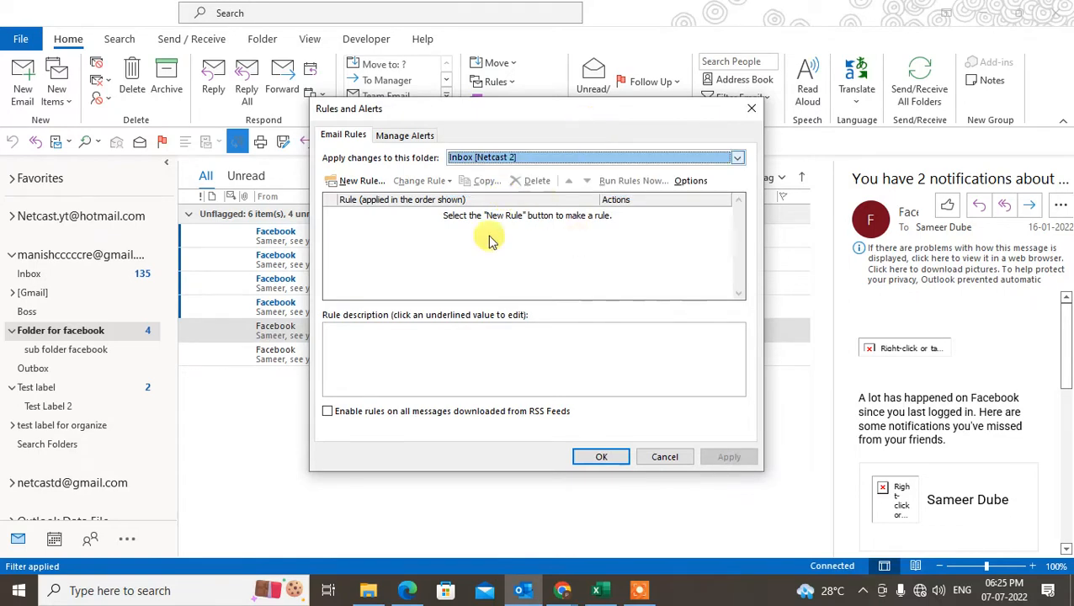
click(354, 181)
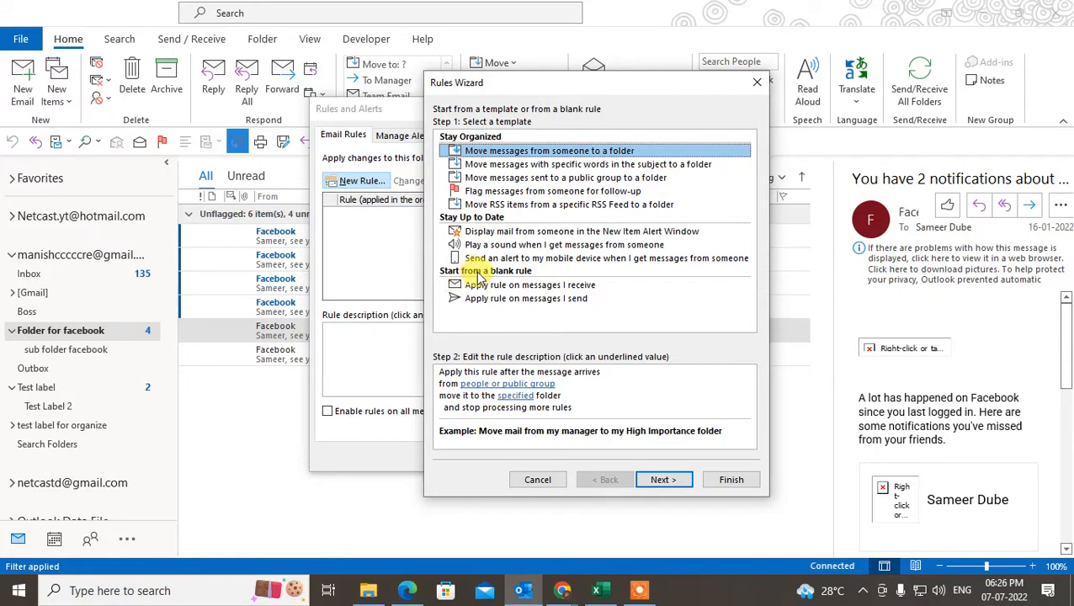
- Compare templates, pick 'Move messages from someone to a folder', and open its sender address list
click(536, 178)
click(556, 152)
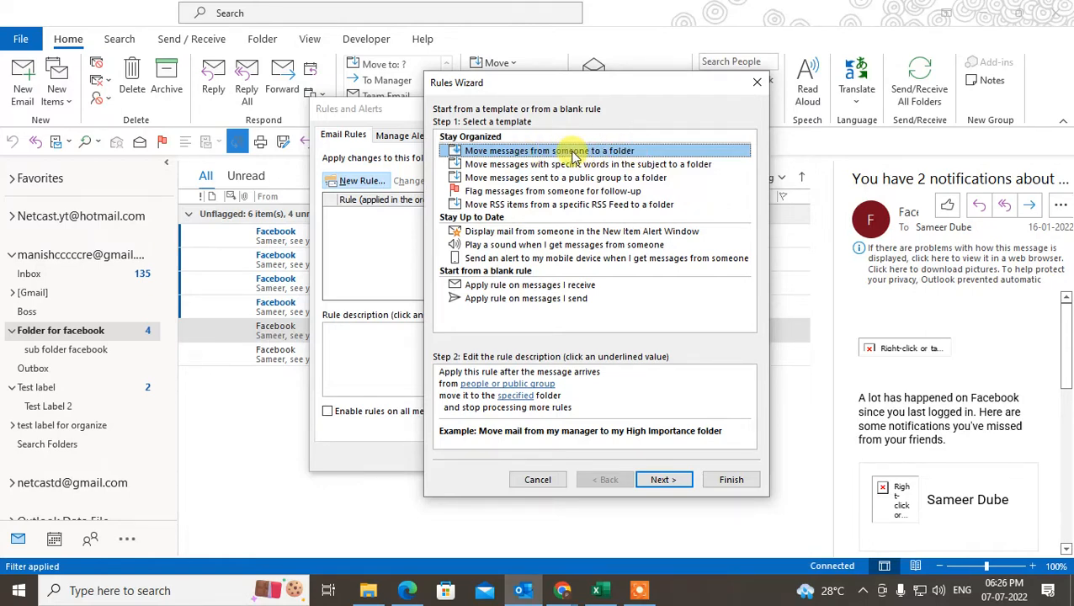
click(551, 165)
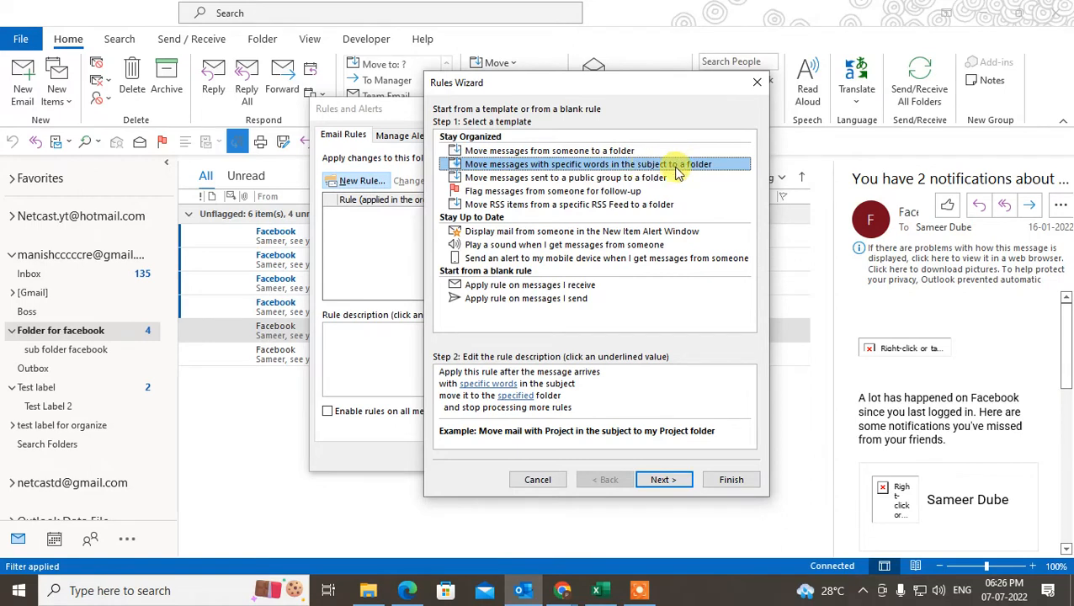
click(502, 152)
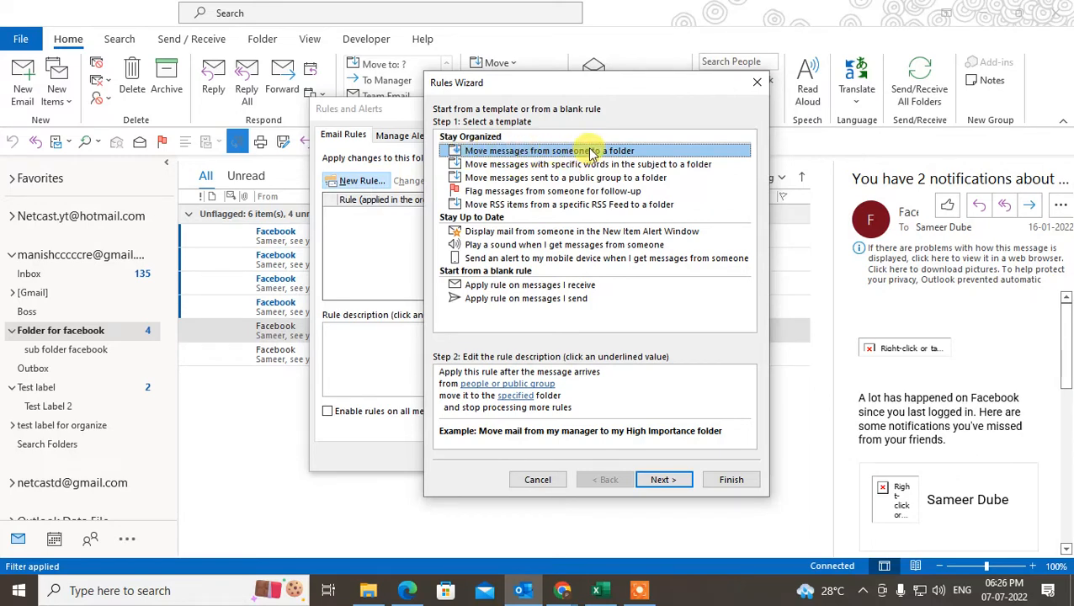
click(560, 164)
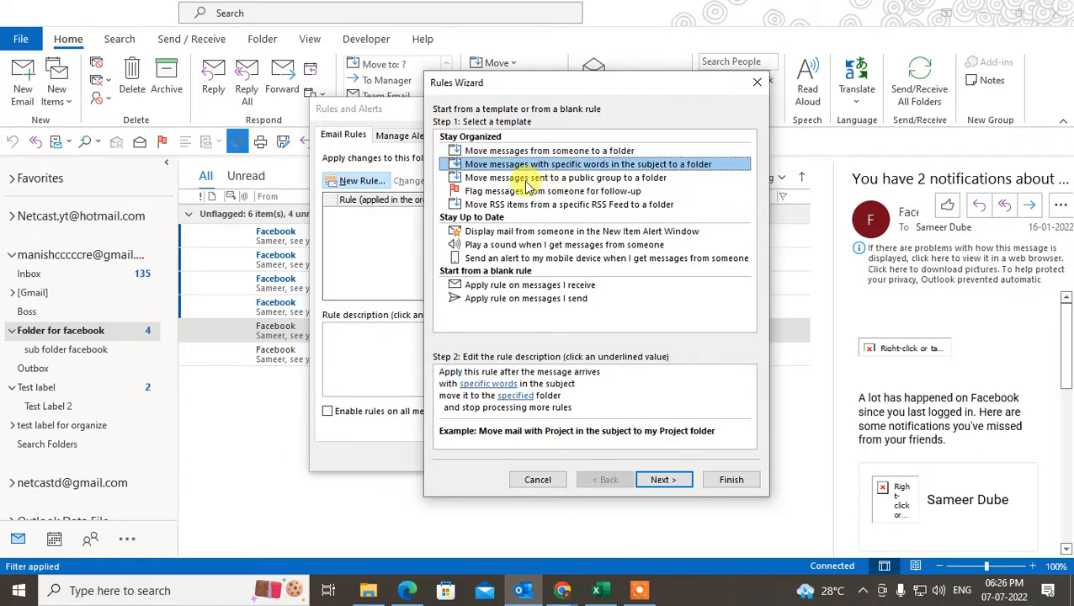
click(527, 178)
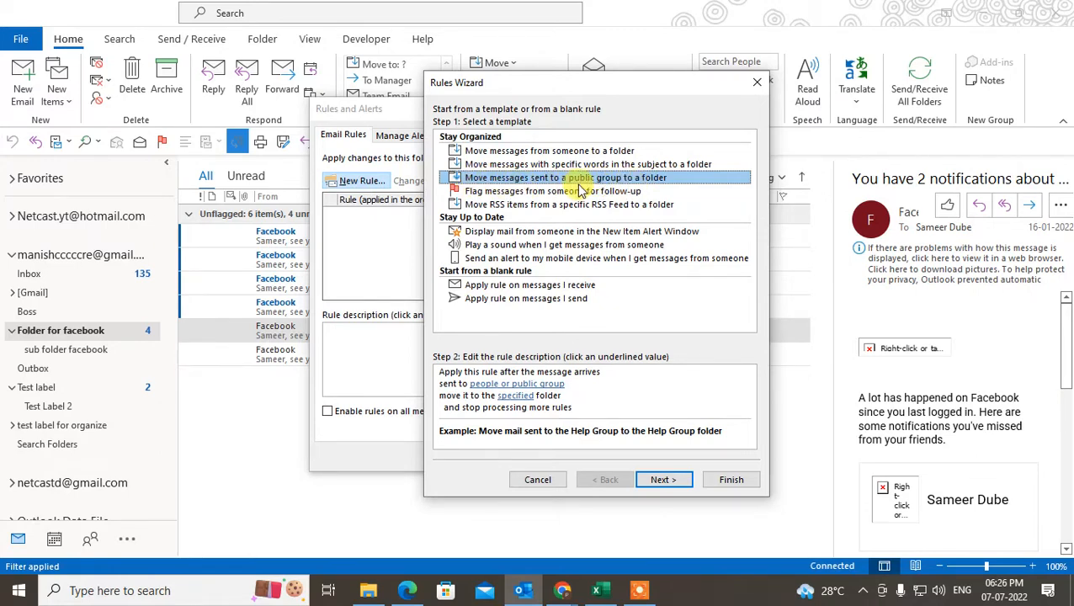
click(497, 153)
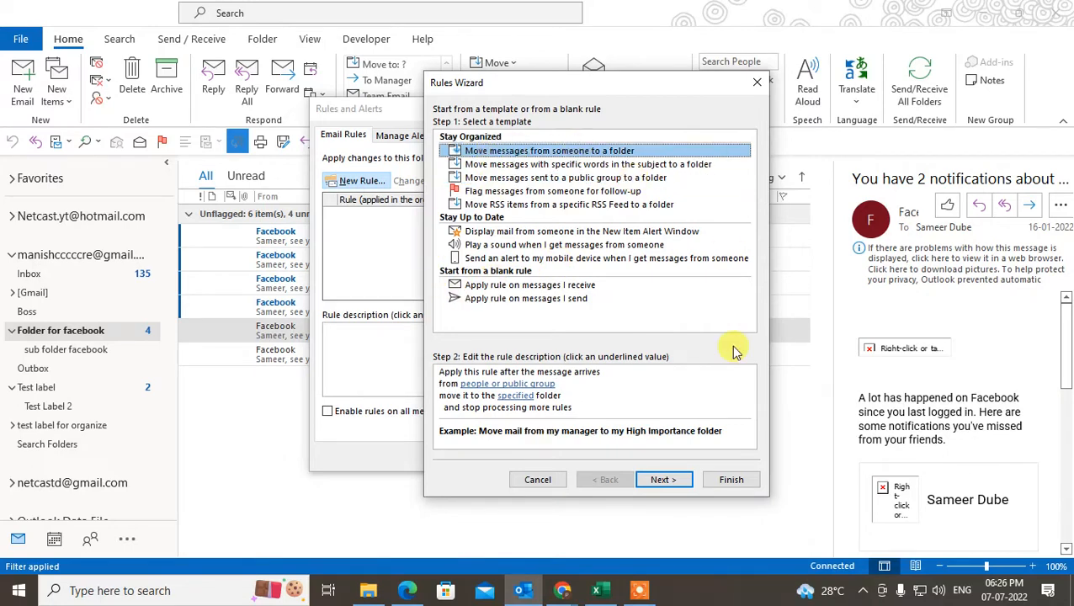
click(491, 385)
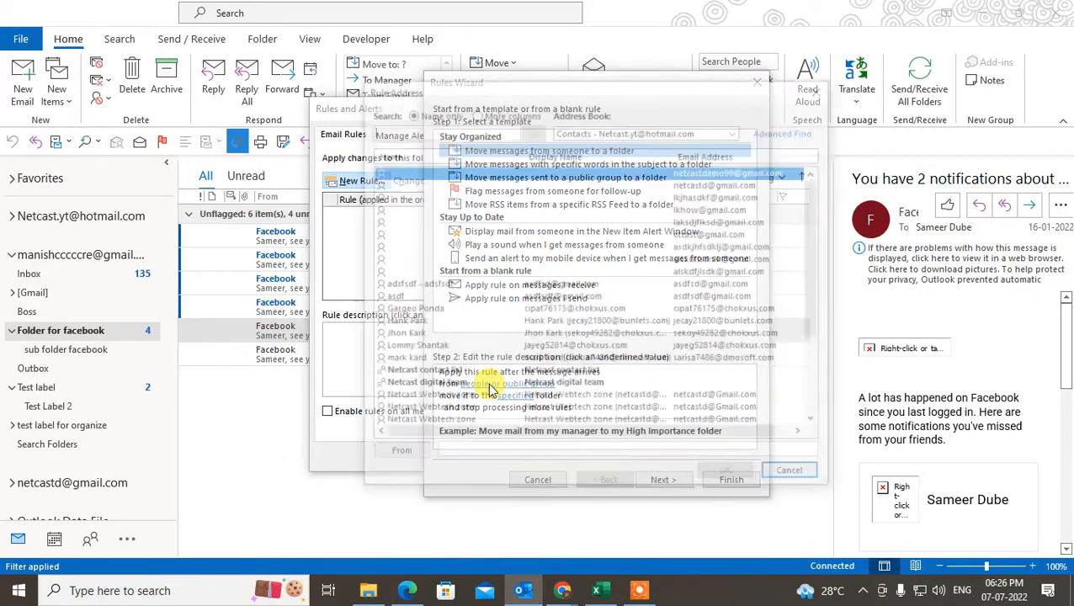
- Browse contacts in Rule Address and switch the address book to Netcast 2
scroll(547, 268, down, 4)
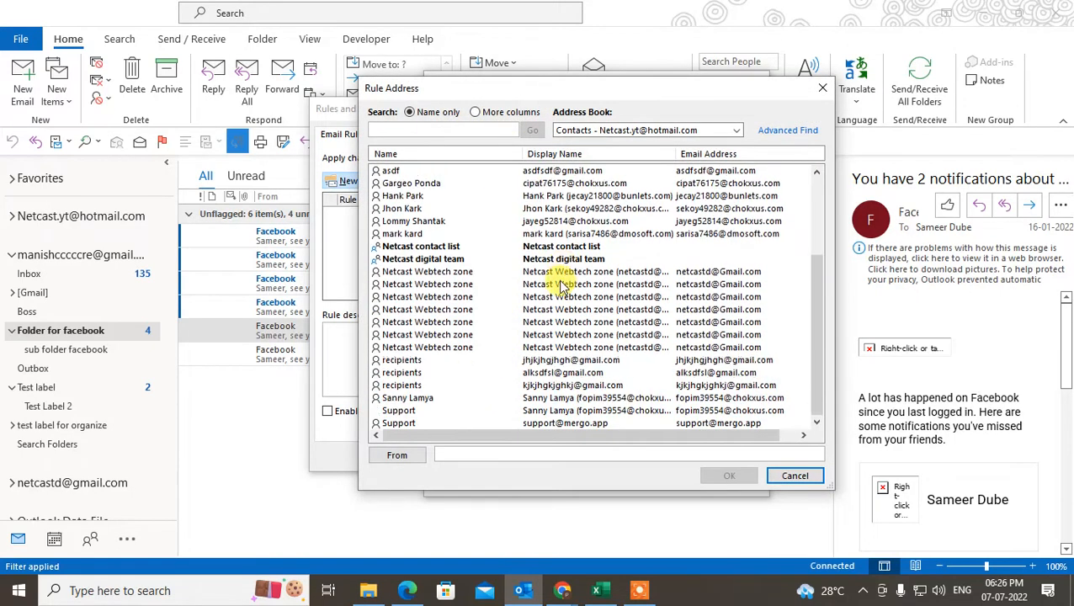
click(402, 399)
scroll(468, 337, up, 3)
click(425, 323)
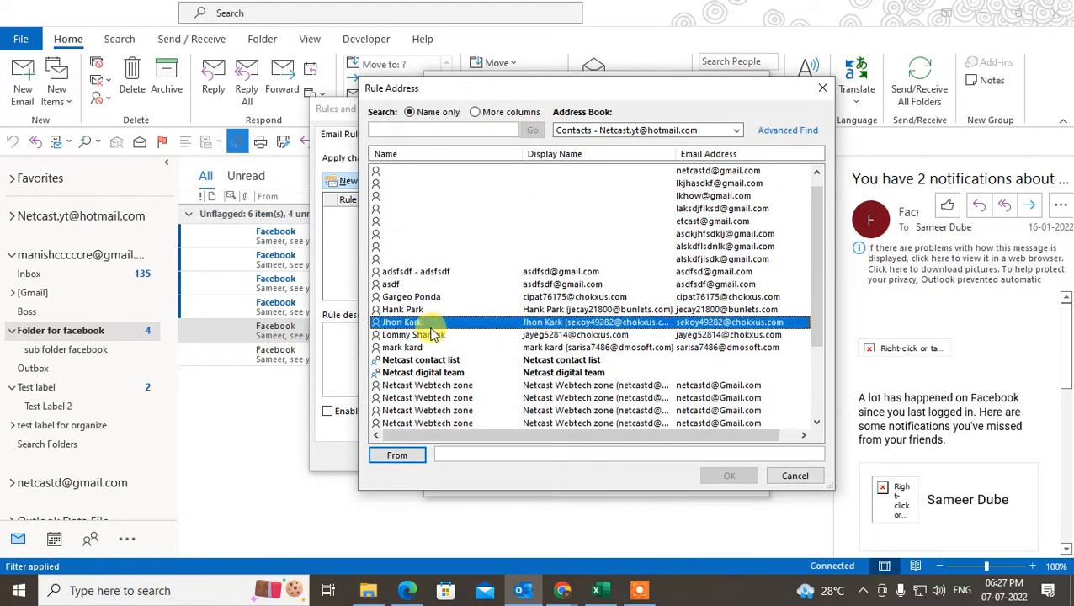
scroll(387, 333, down, 1)
click(393, 349)
scroll(505, 341, down, 2)
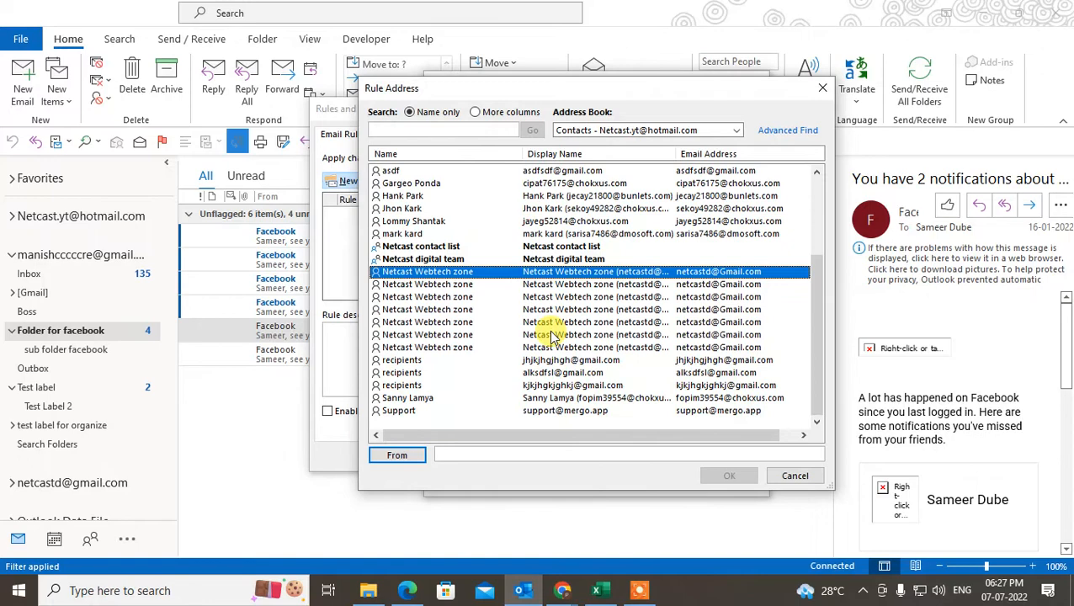
click(696, 131)
click(642, 166)
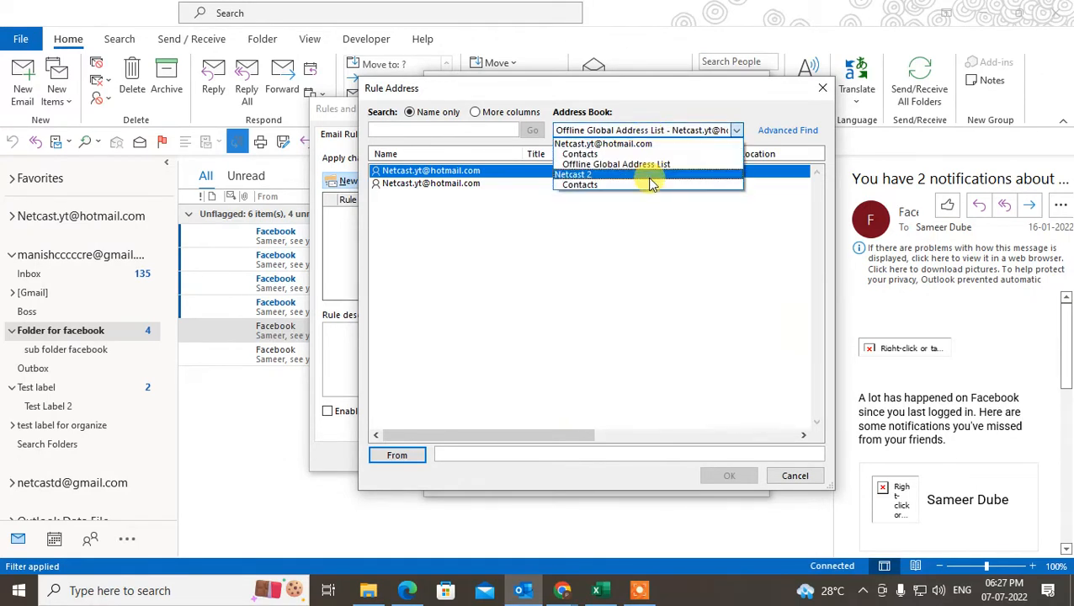
click(627, 173)
- Enter 'net' as the sender, then cancel the wizard and close Rules and Alerts
click(474, 456)
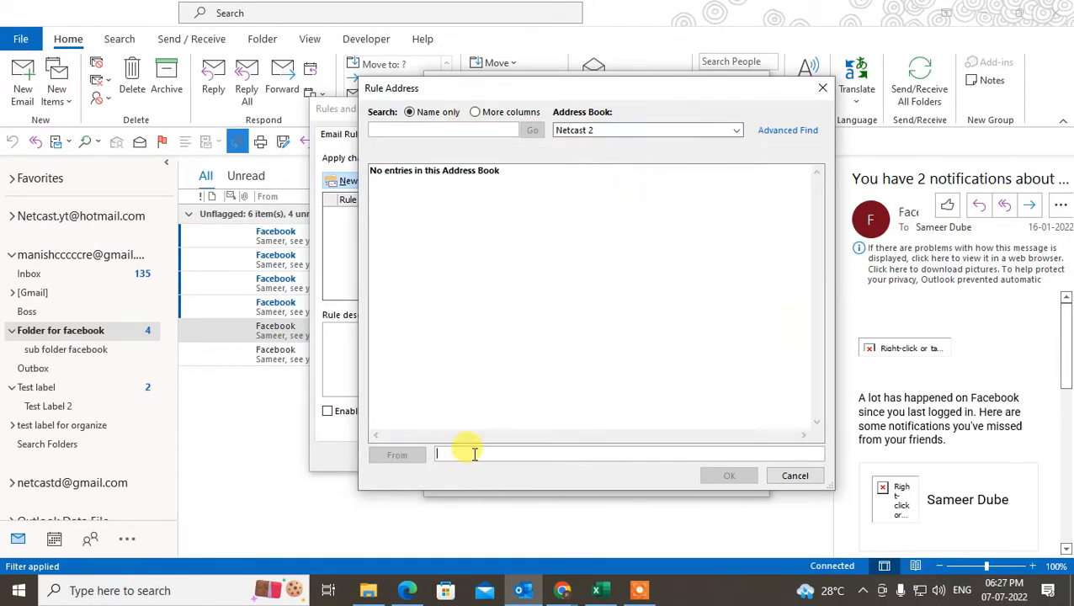
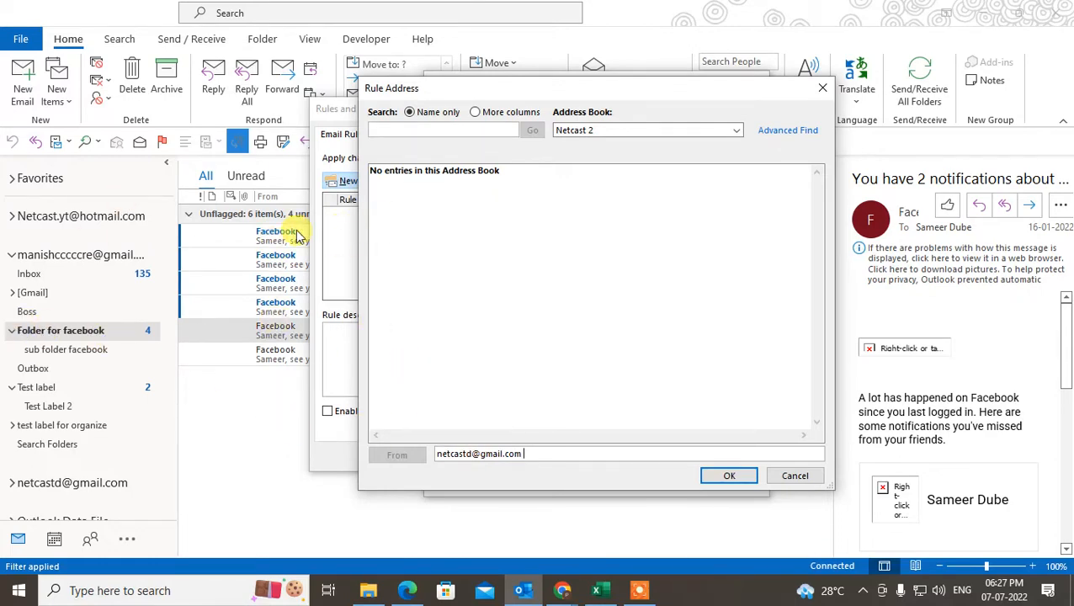
click(821, 88)
click(760, 78)
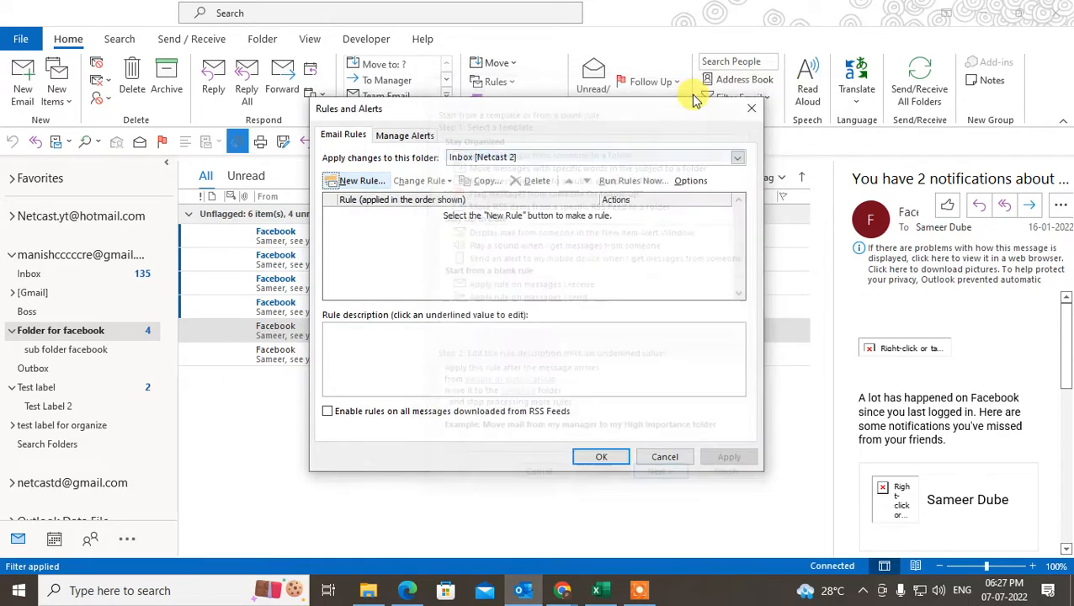
click(744, 113)
click(346, 283)
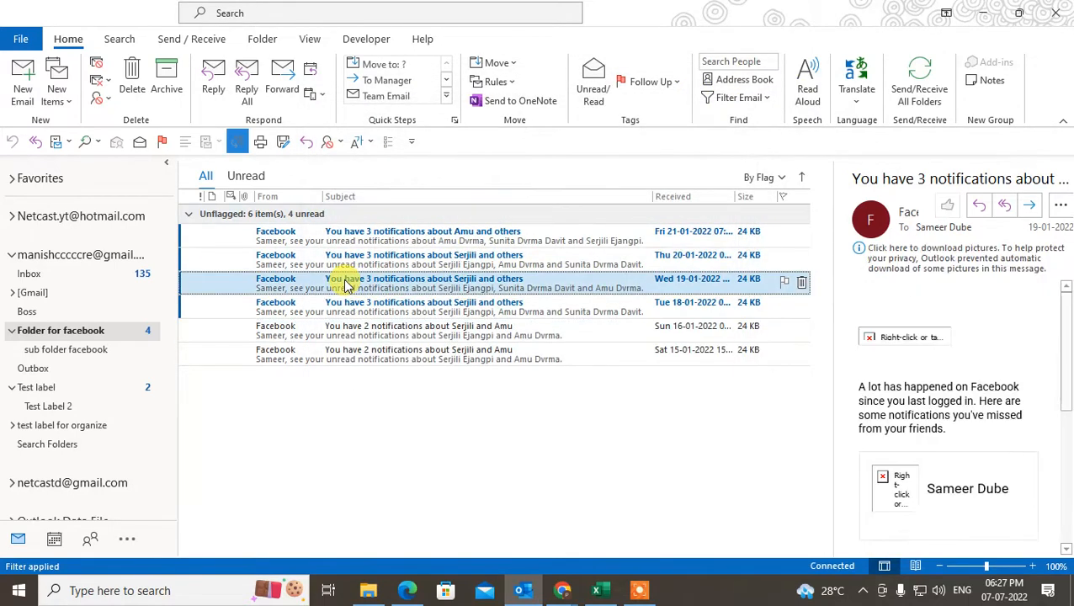
- Open the Facebook notification and copy its sender's e-mail address from the contact card
double_click(347, 282)
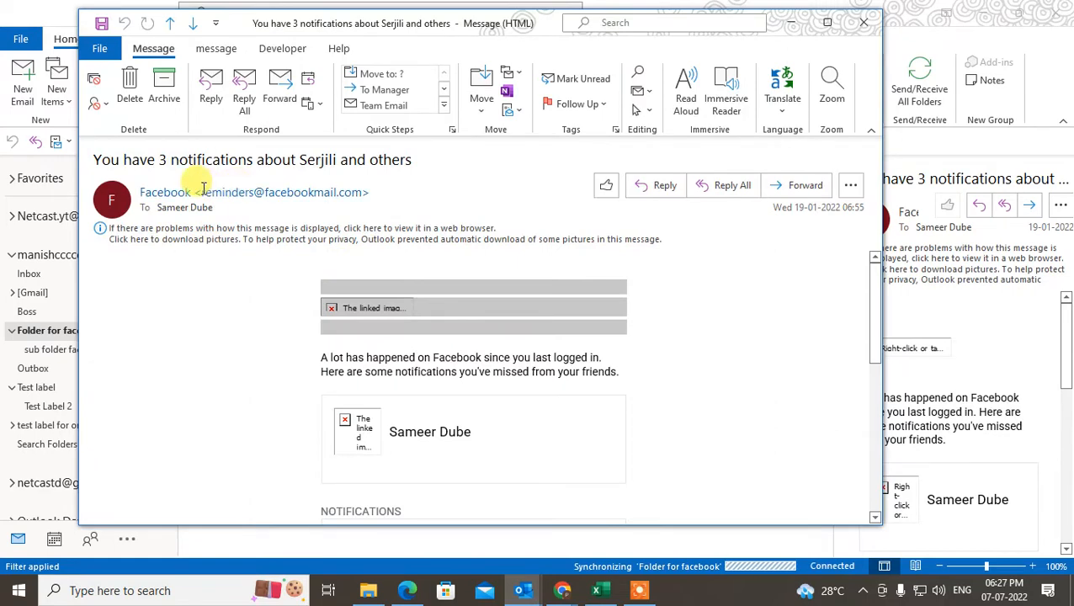
click(198, 191)
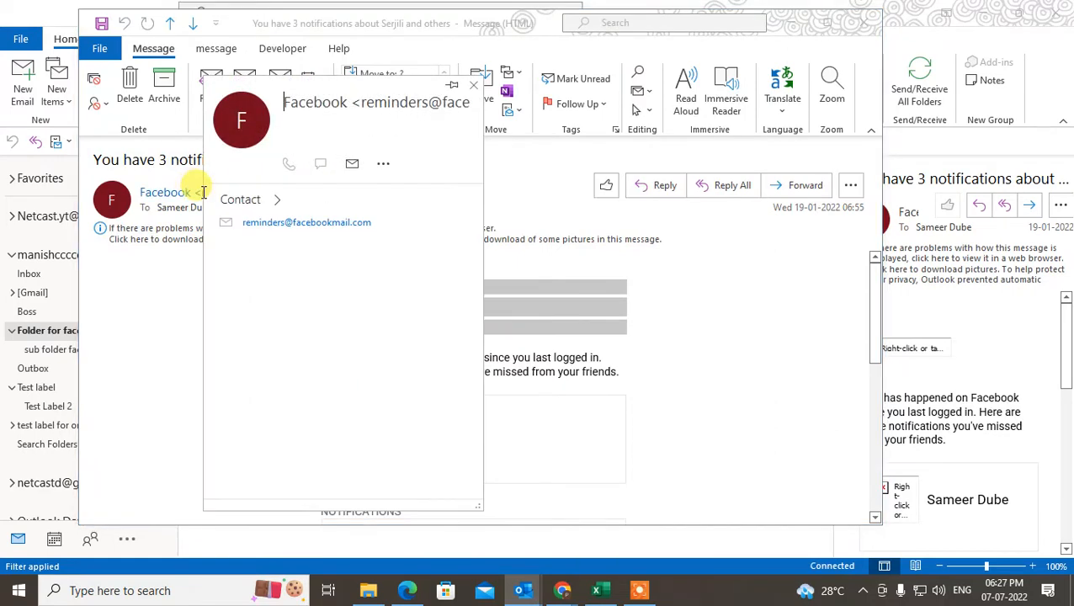
click(203, 190)
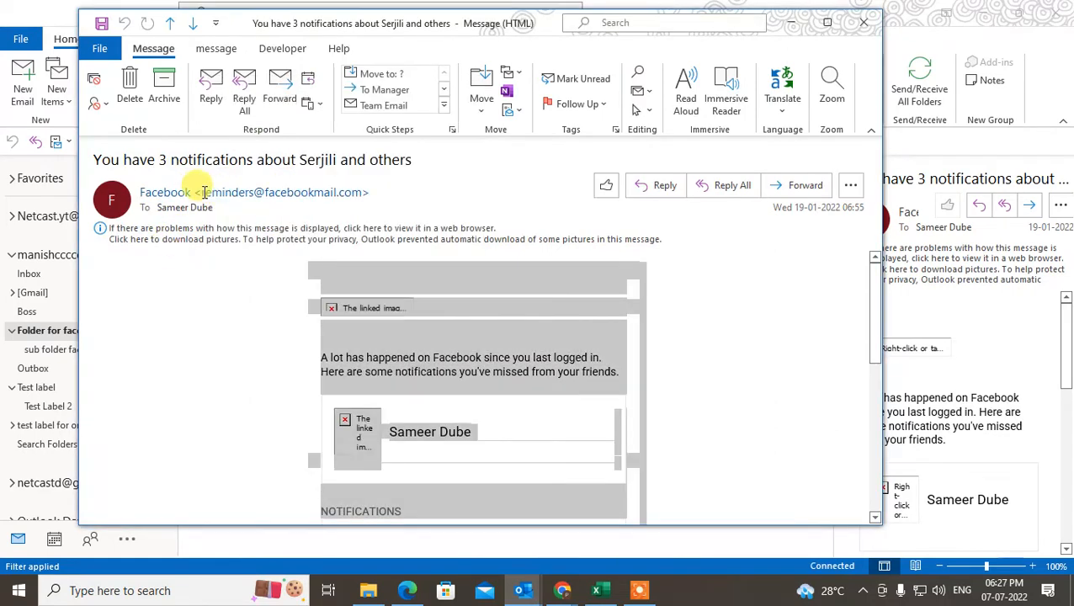
click(291, 187)
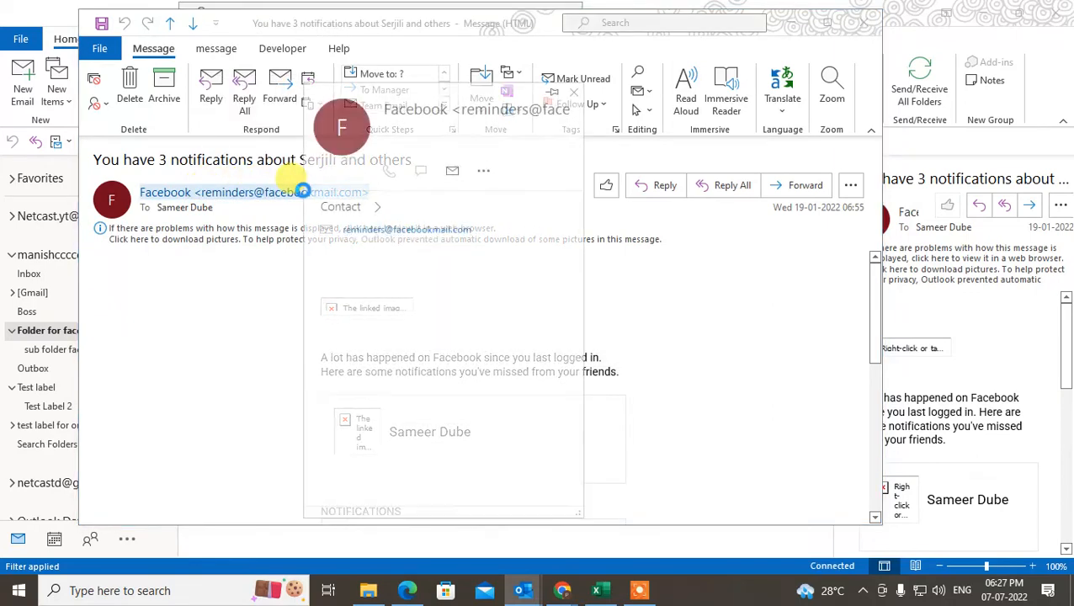
drag(477, 233, 348, 232)
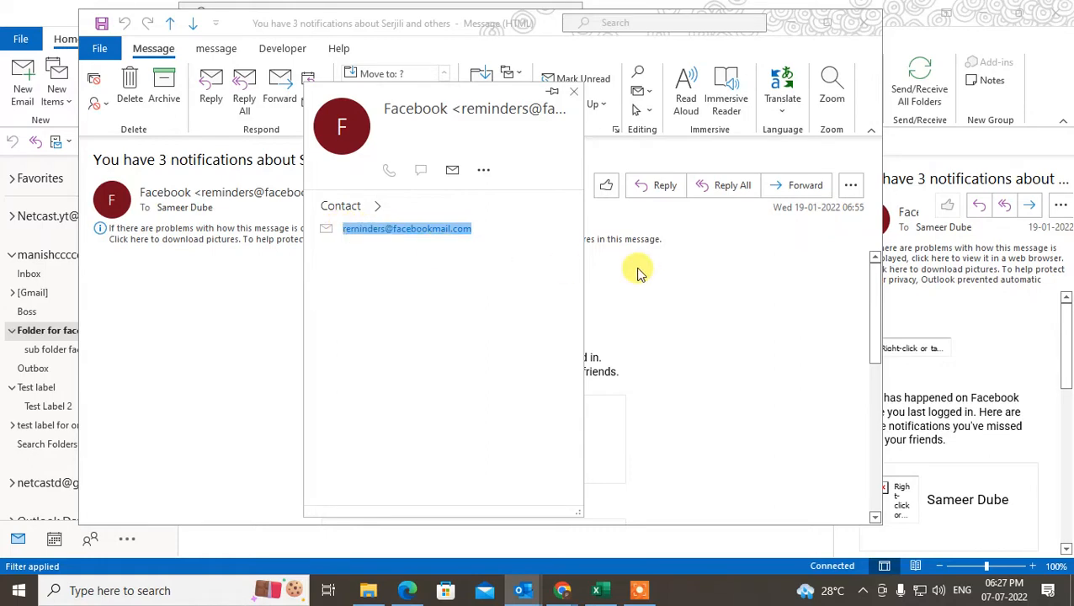
key(ctrl+c)
- Close the contact card and message window, then bring up the Rules options
click(574, 91)
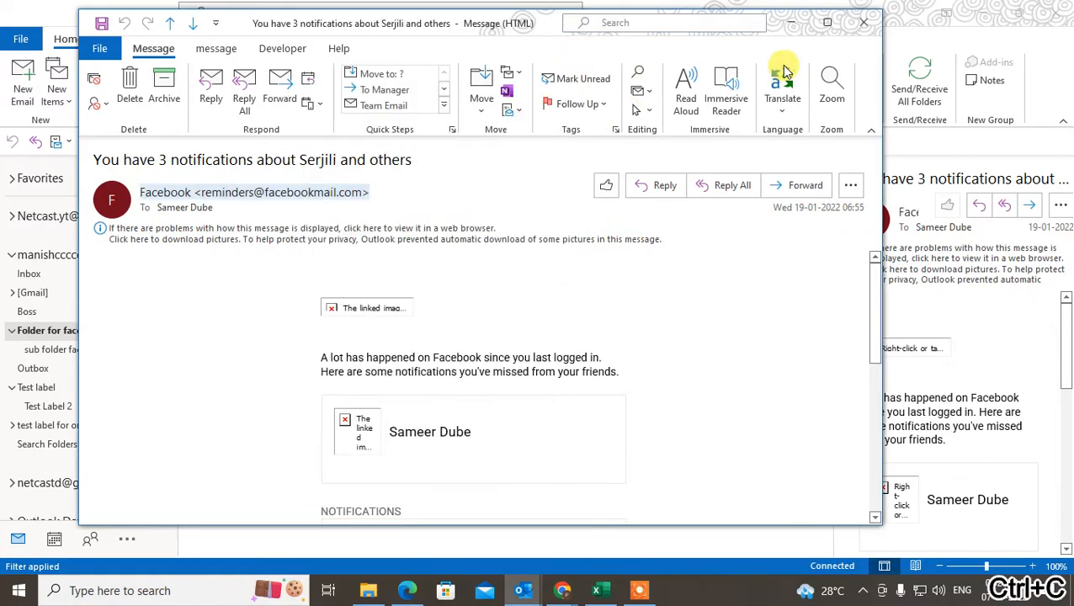
click(862, 23)
click(497, 82)
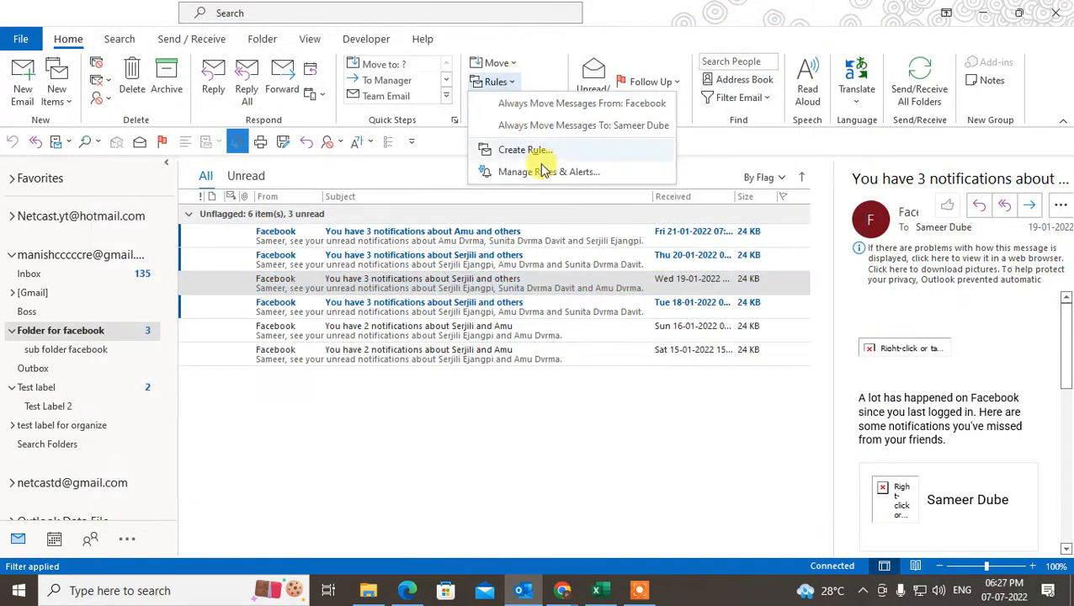
- Create a 'Move messages from someone to a folder' rule for the two pasted Facebook sender addresses
click(545, 171)
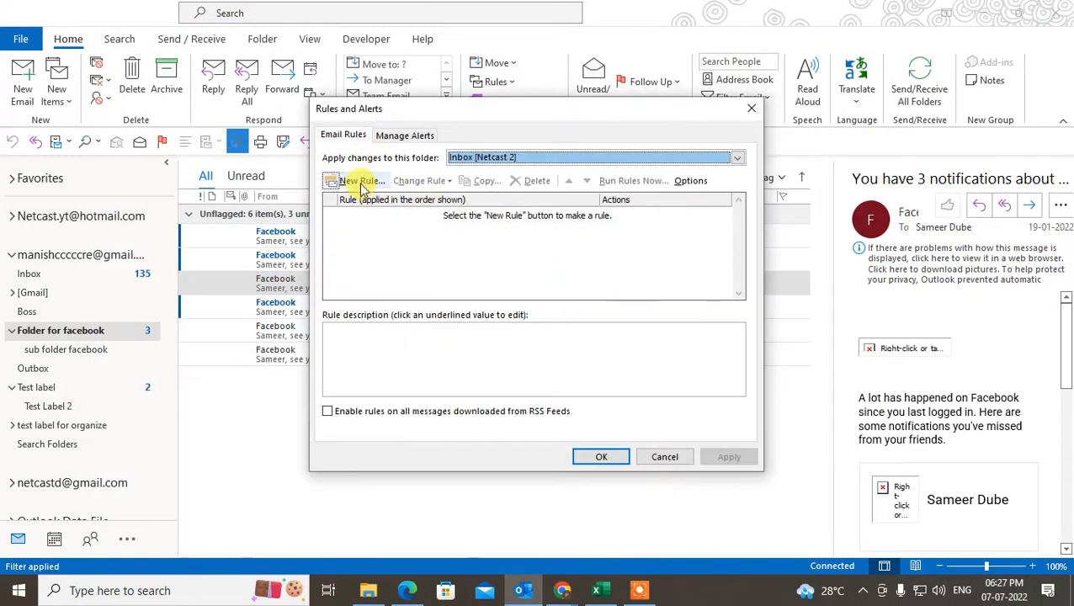
click(362, 184)
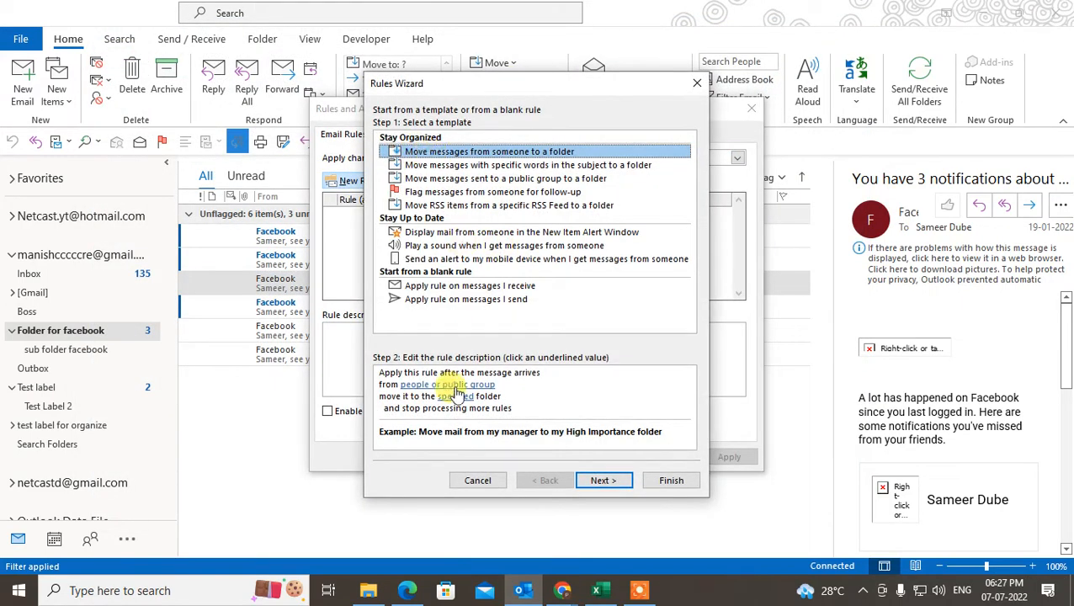
click(450, 385)
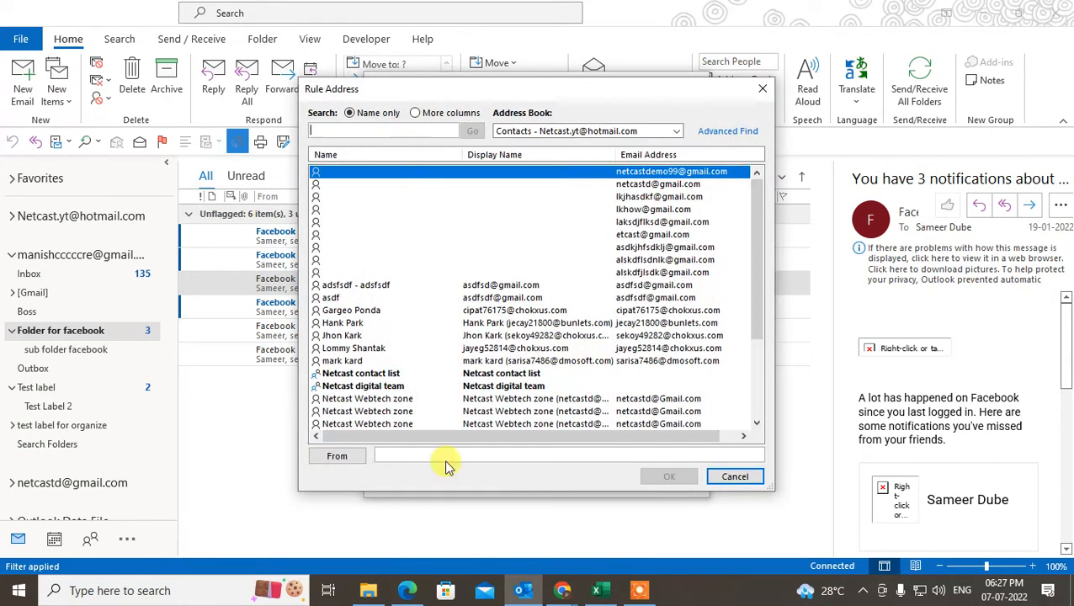
click(427, 454)
key(ctrl+v)
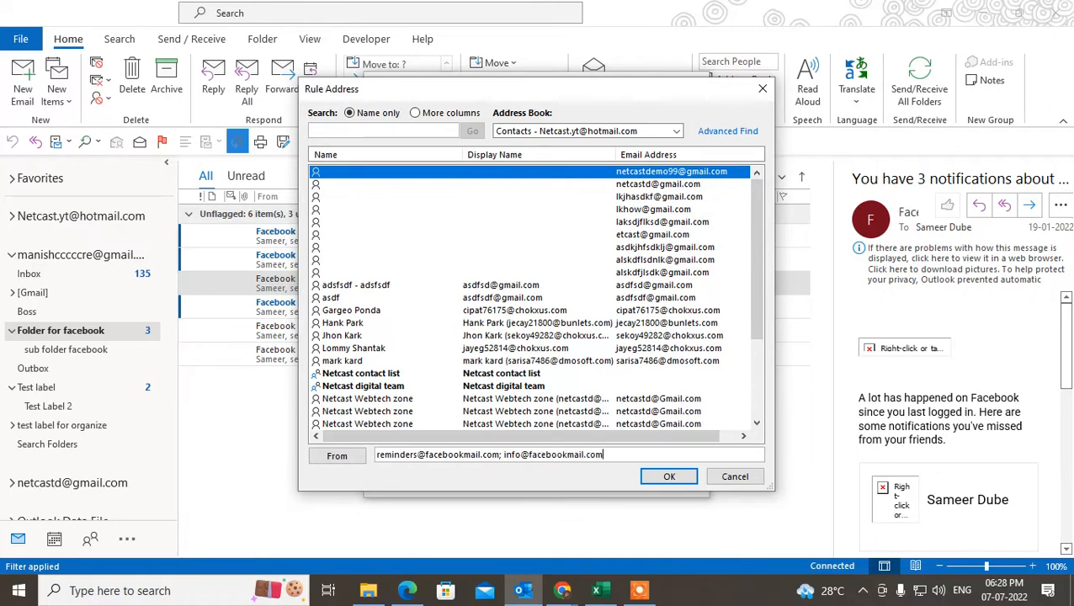
click(669, 478)
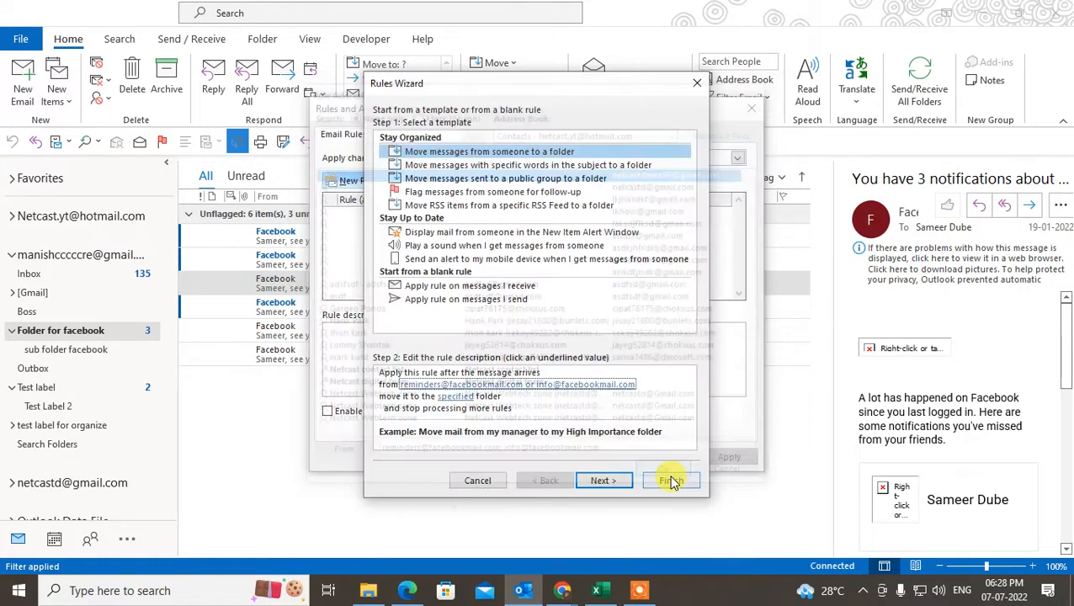
- Set the rule's destination folder to 'Folder for facebook'
click(451, 395)
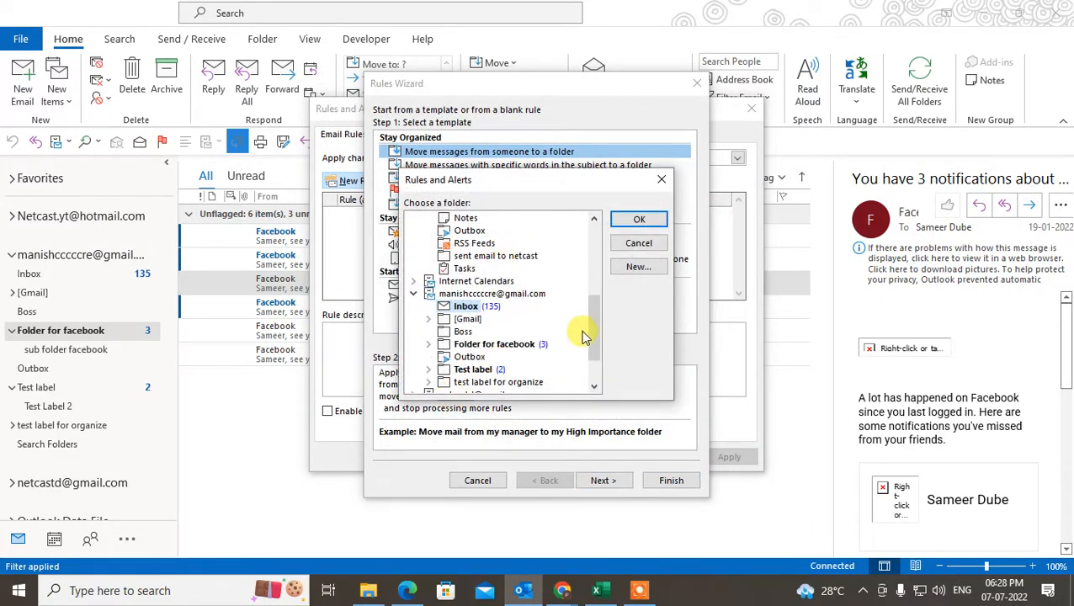
click(479, 345)
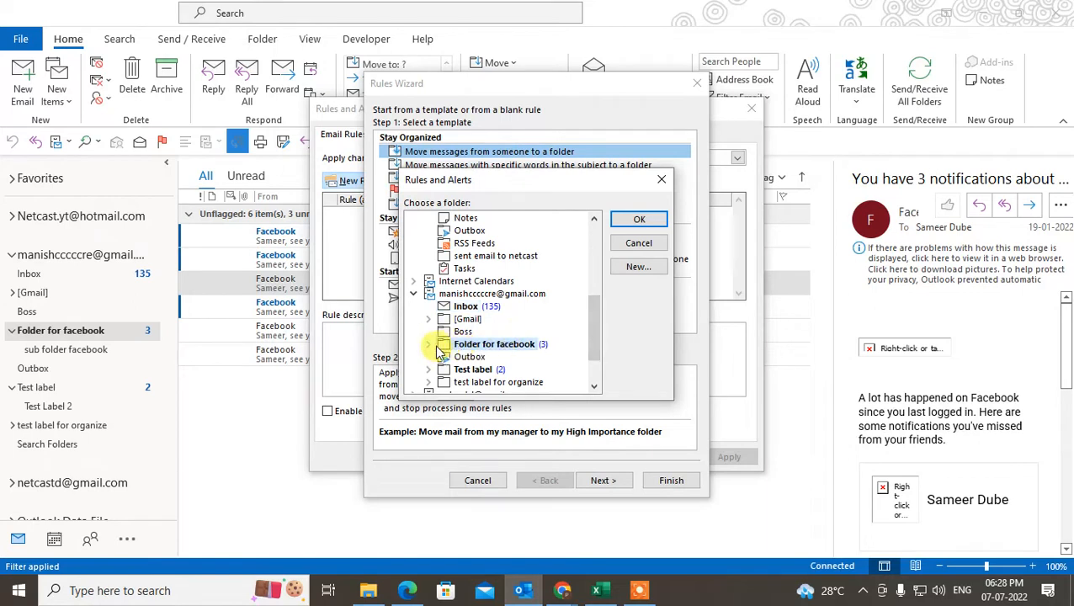
scroll(602, 337, down, 1)
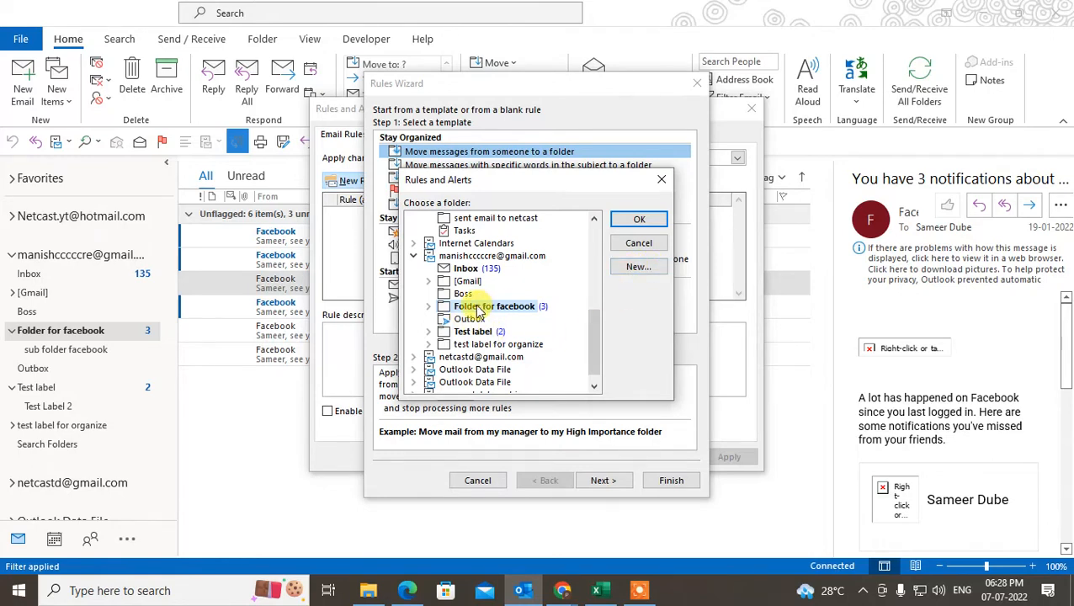
click(477, 308)
click(643, 221)
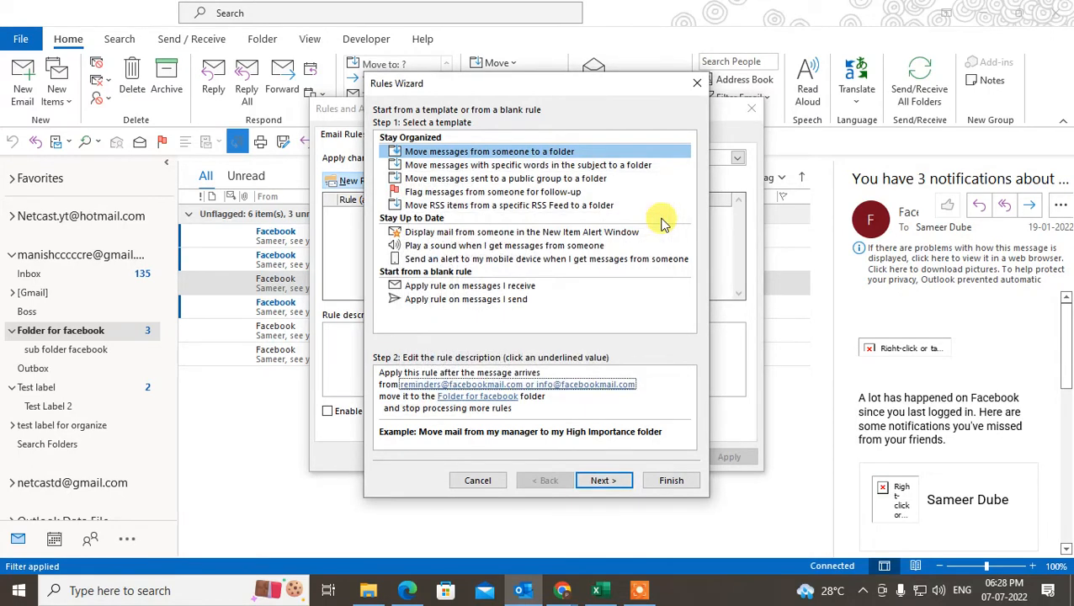
- Pass through the conditions, actions and exceptions pages unchanged to reach the finish-setup page
click(594, 484)
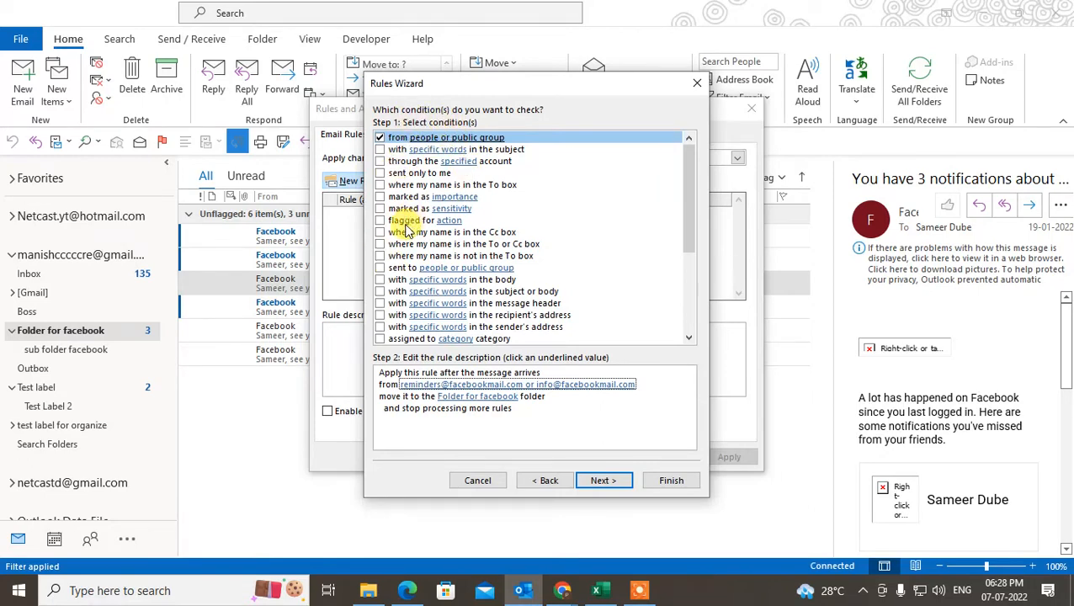
scroll(379, 330, down, 1)
scroll(485, 301, up, 1)
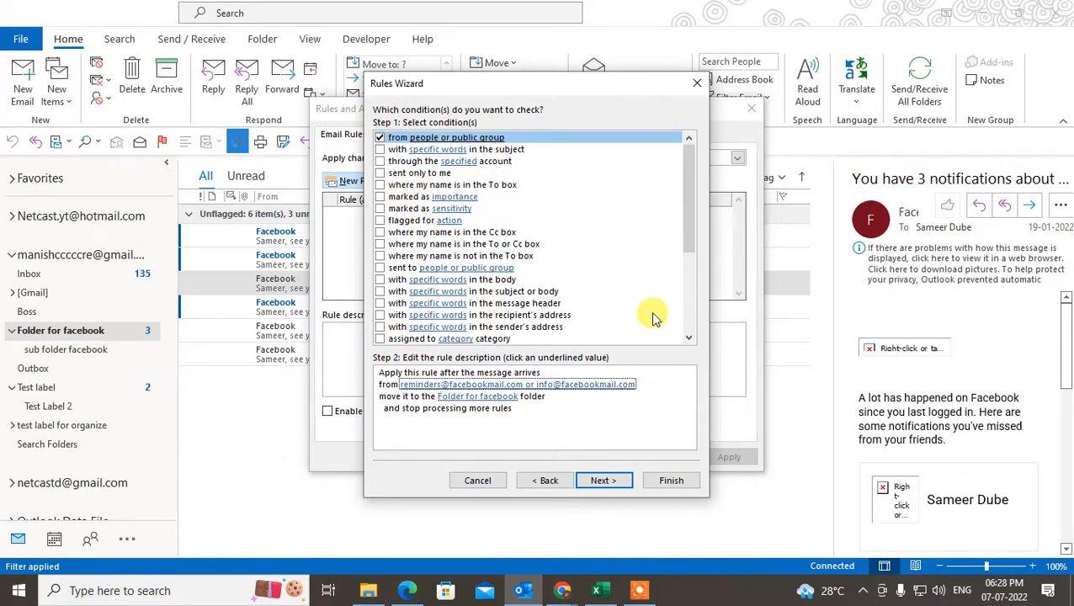
scroll(396, 270, down, 1)
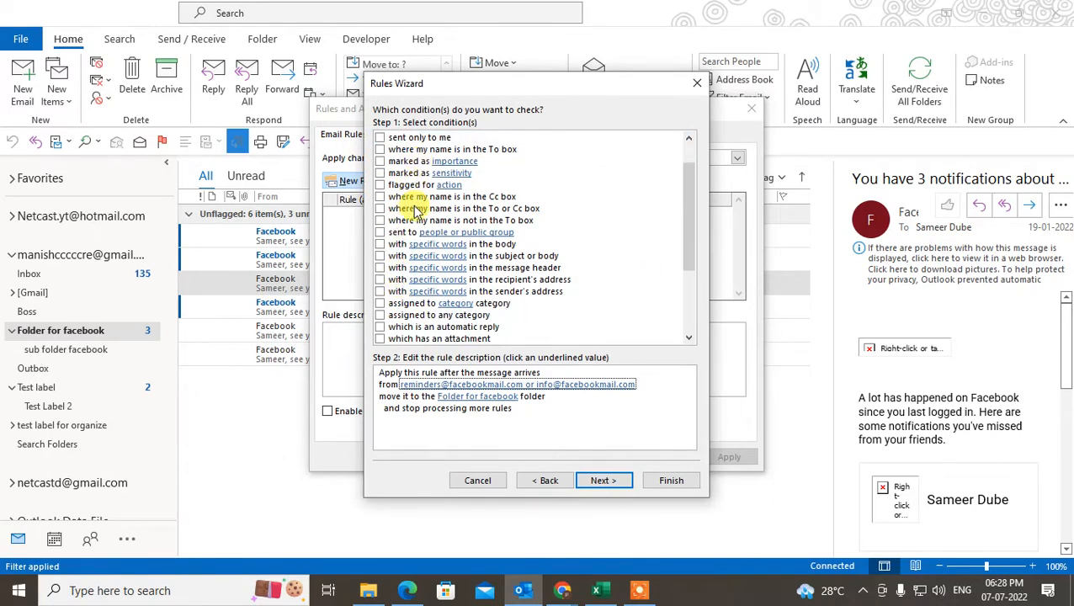
click(603, 480)
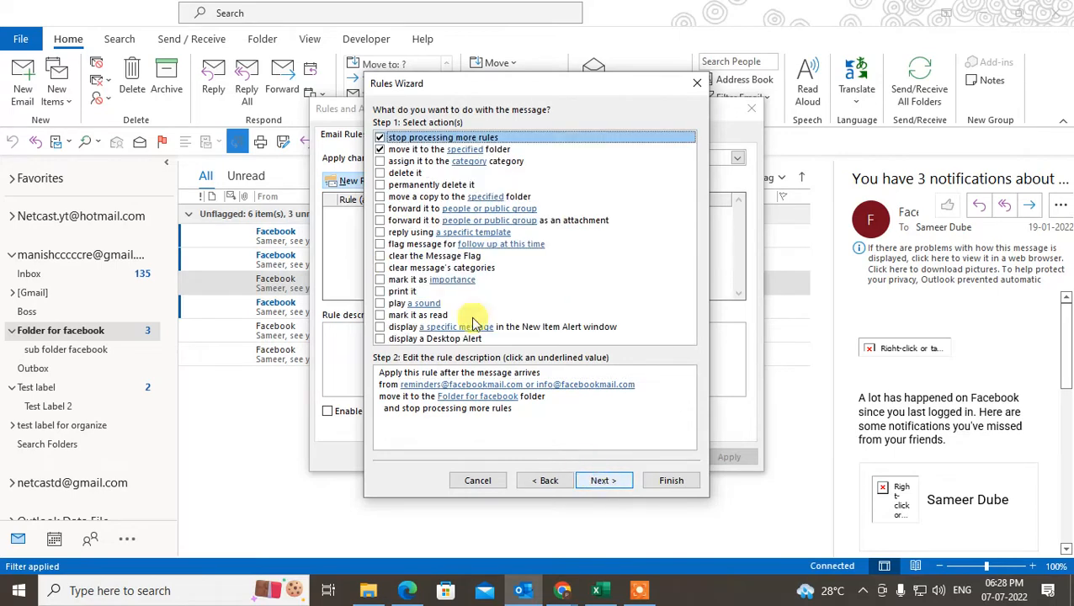
click(597, 482)
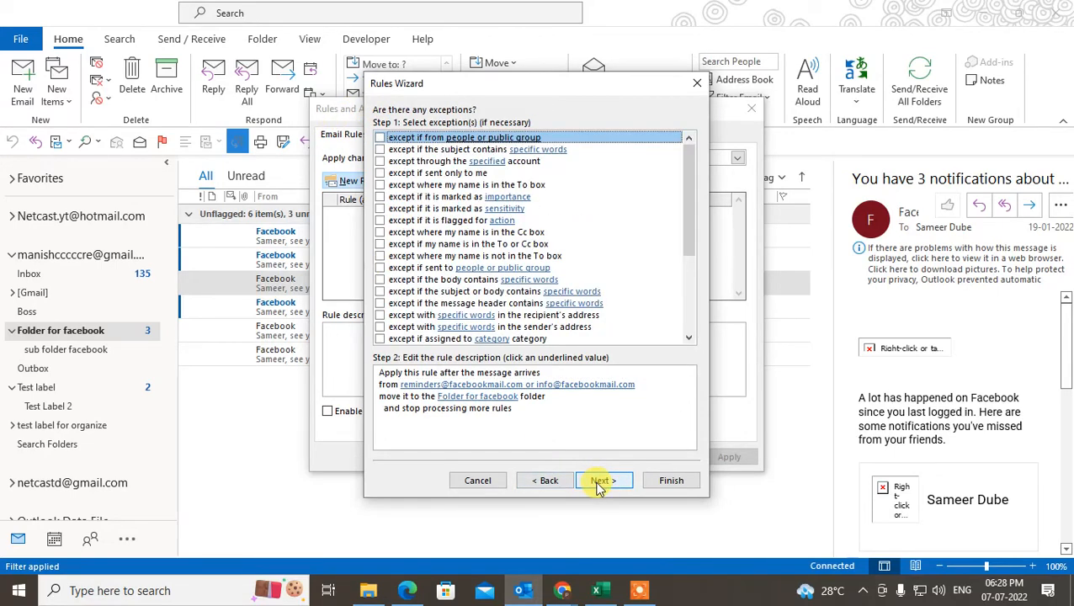
click(611, 484)
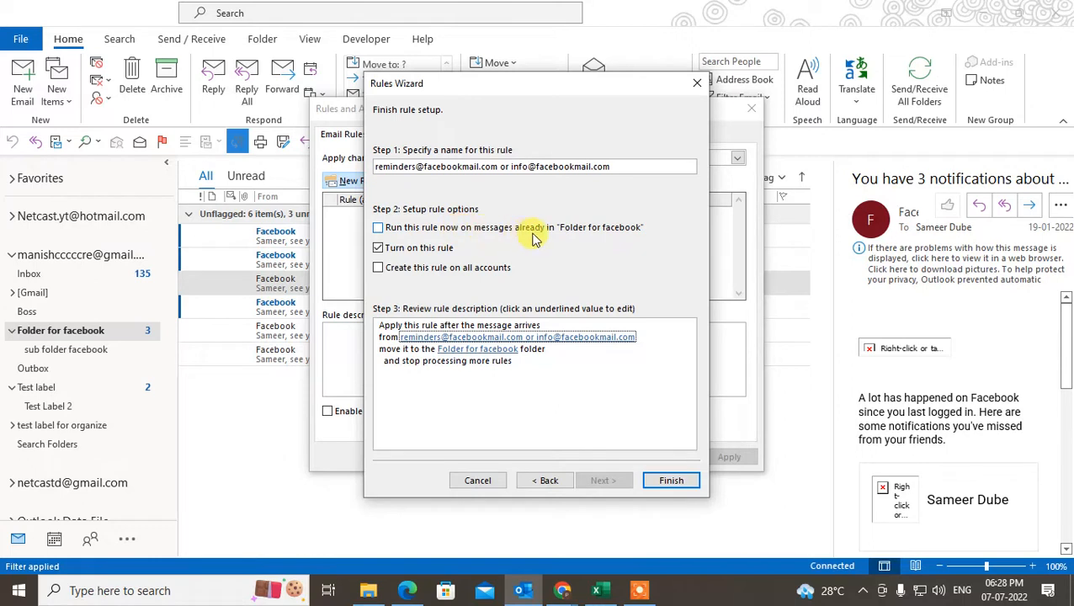
- Set the 'Run this rule now' option, finish the rule, and apply and save it in Rules and Alerts
click(378, 228)
click(608, 357)
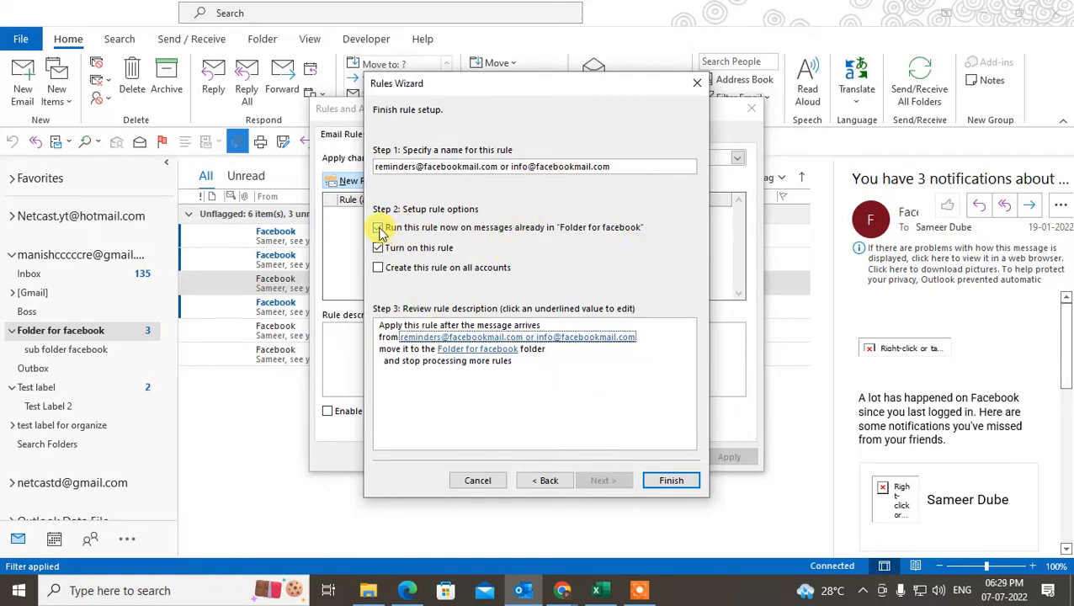
click(378, 229)
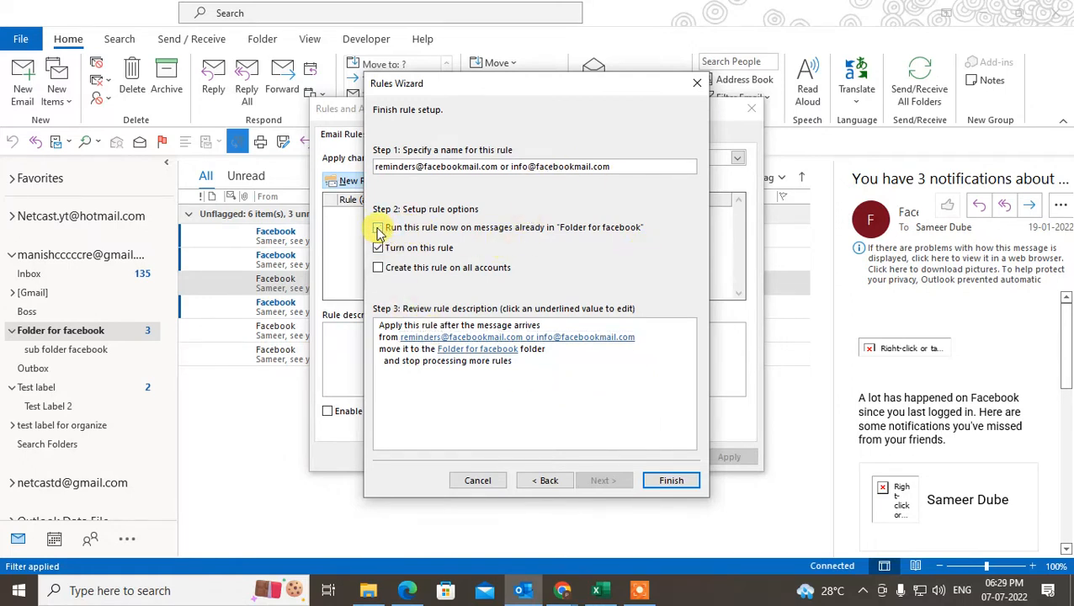
click(671, 480)
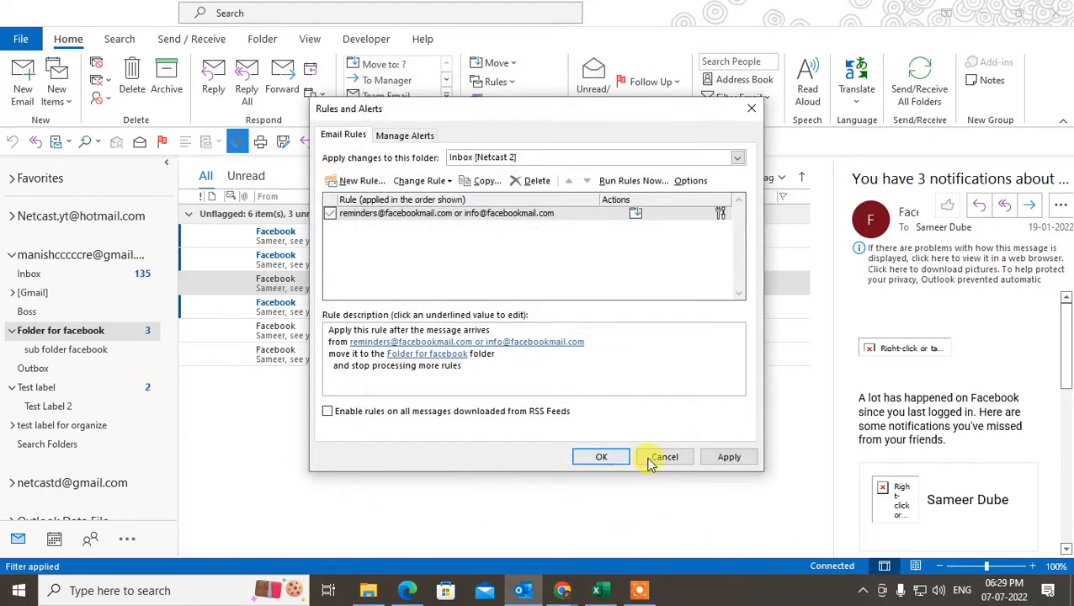
click(726, 456)
click(601, 456)
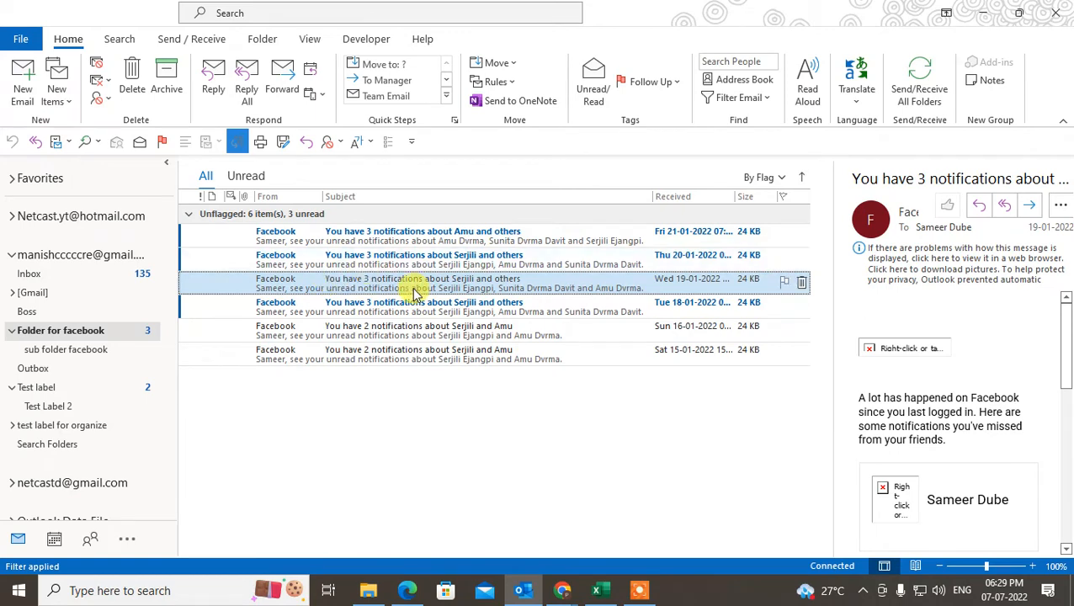
double_click(362, 283)
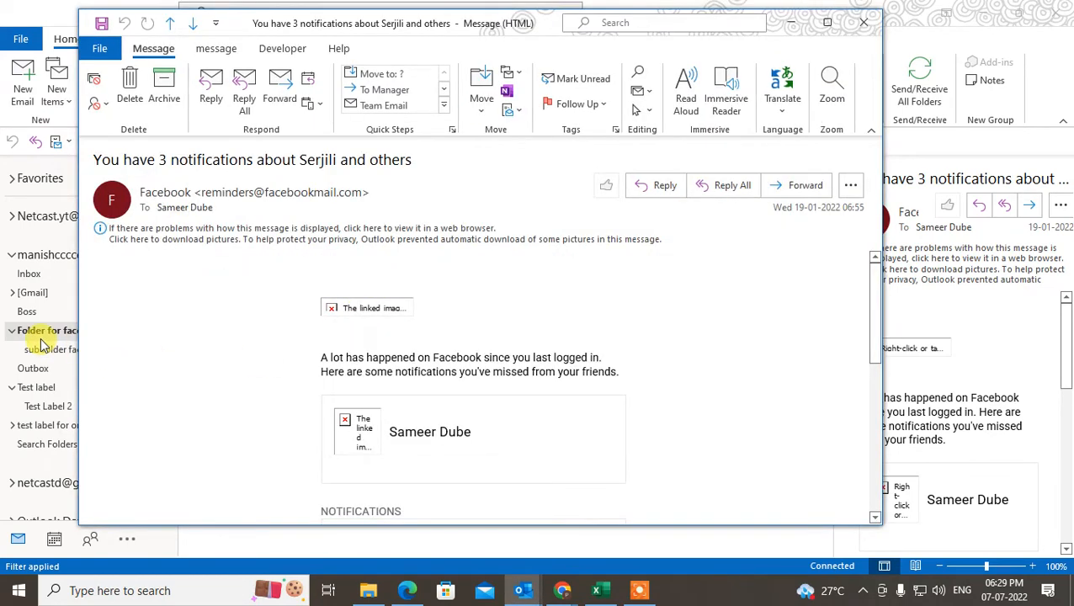
click(864, 23)
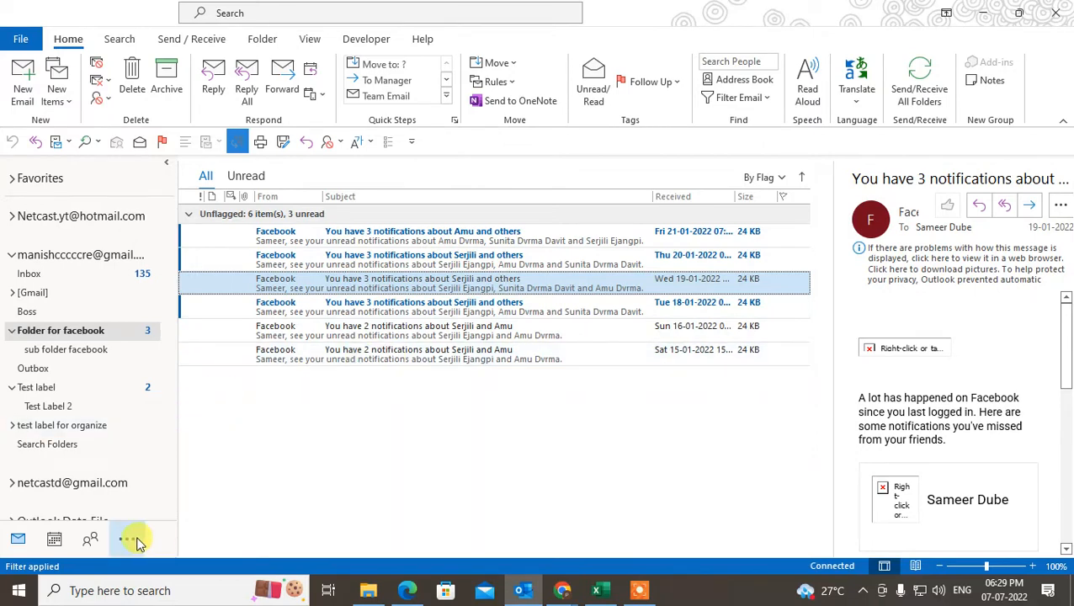
scroll(156, 280, down, 10)
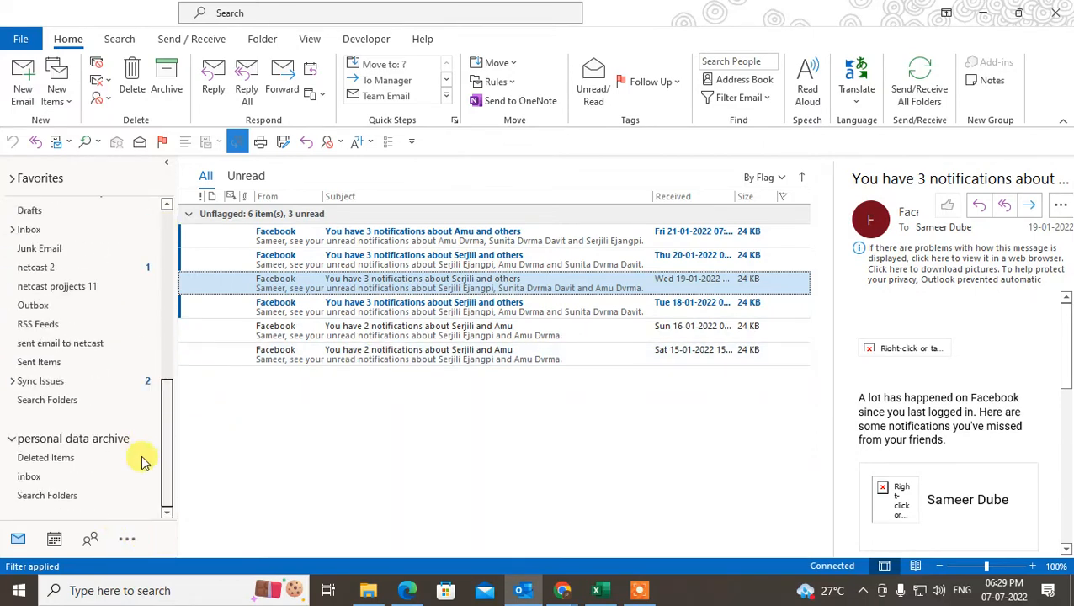
scroll(144, 456, up, 10)
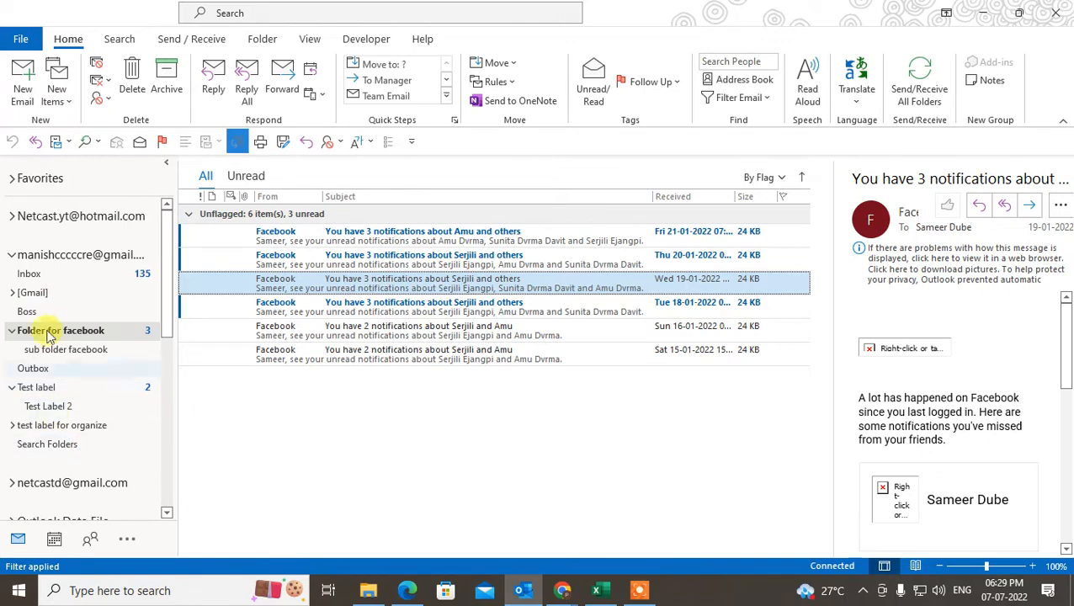
click(34, 367)
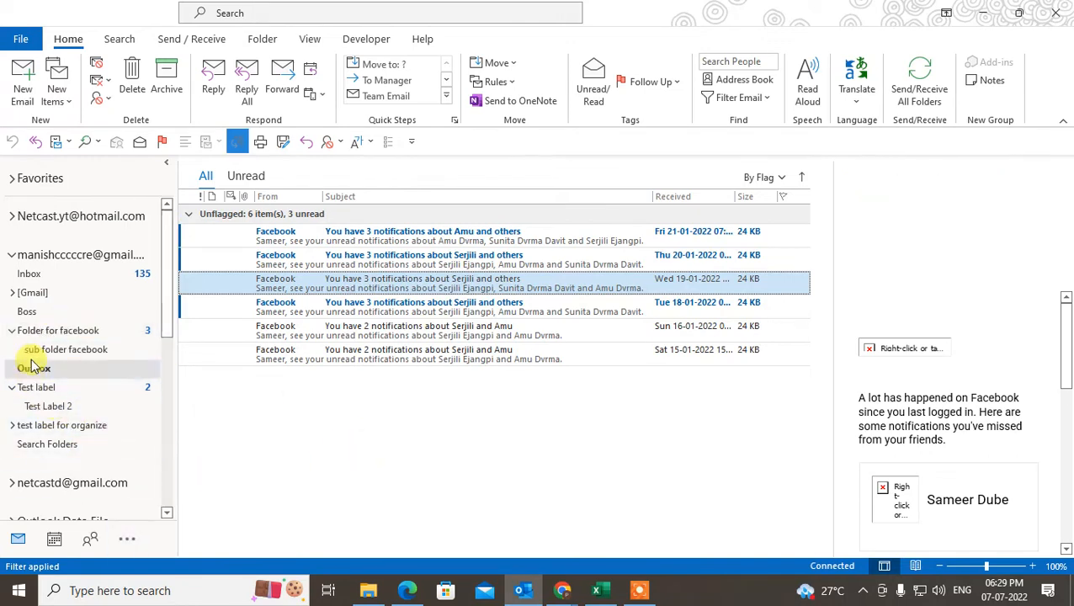
click(44, 333)
right_click(44, 333)
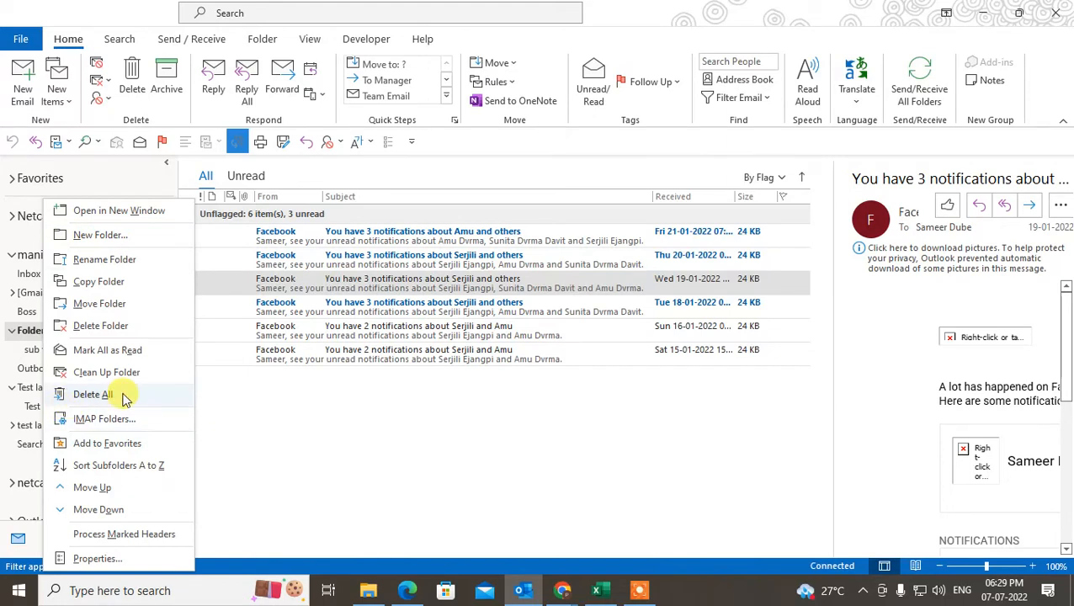
click(396, 394)
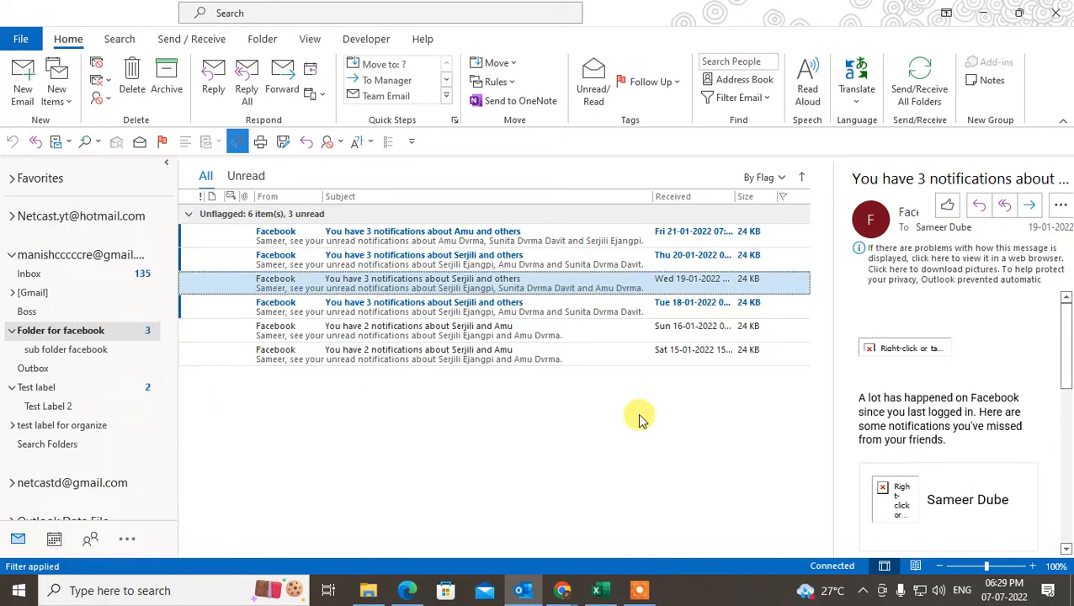